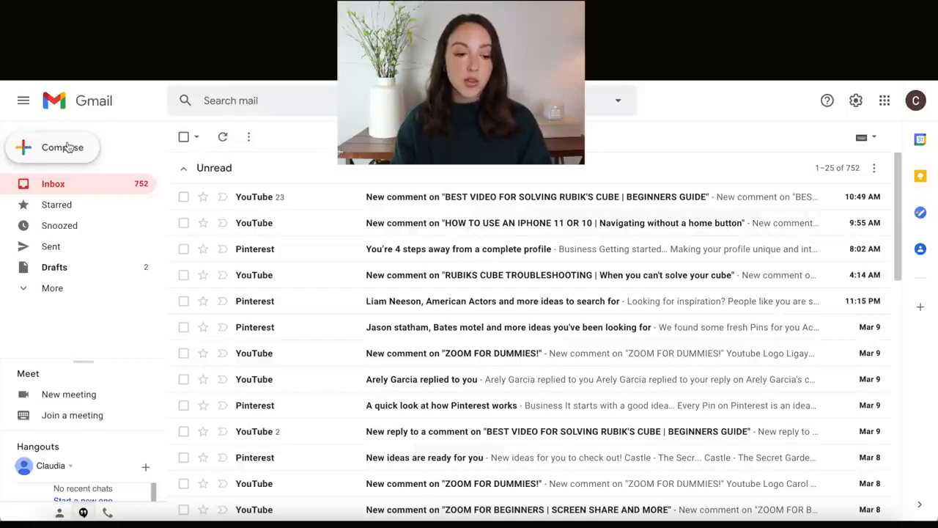
Step: Open a new message, expand it, set the compose window to default to full screen, and close the blank message
left_click(71, 152)
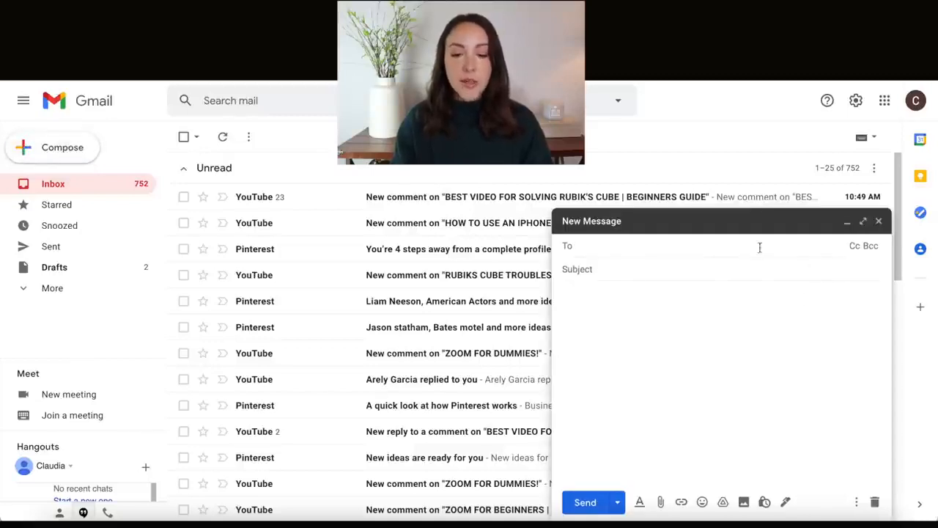
left_click(646, 298)
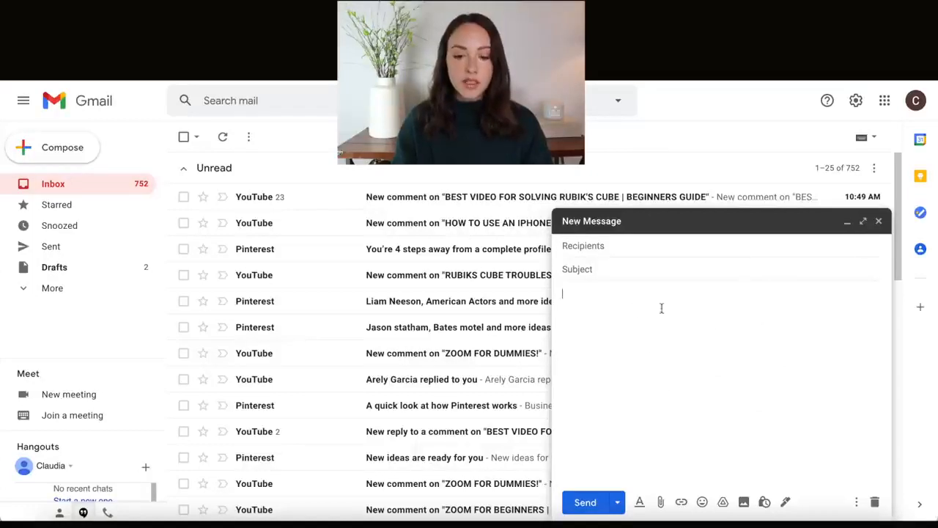
left_click(863, 223)
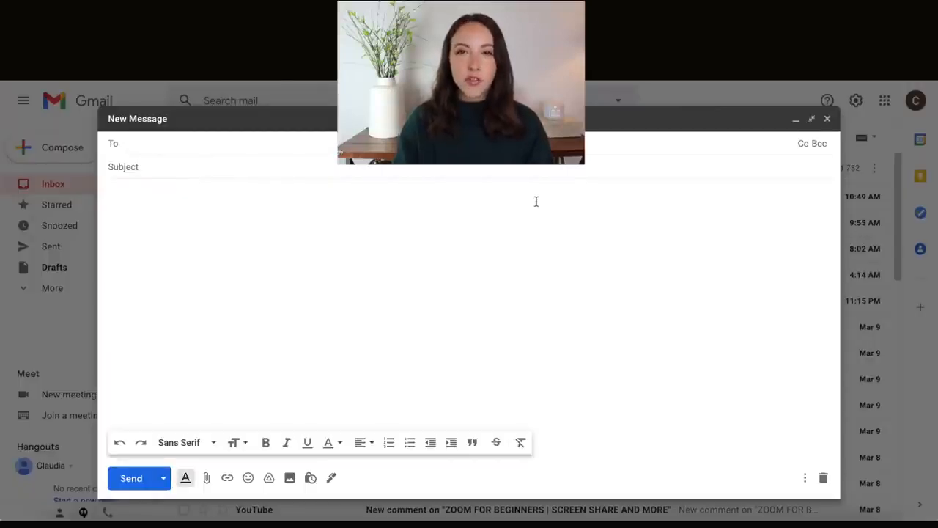
left_click(258, 218)
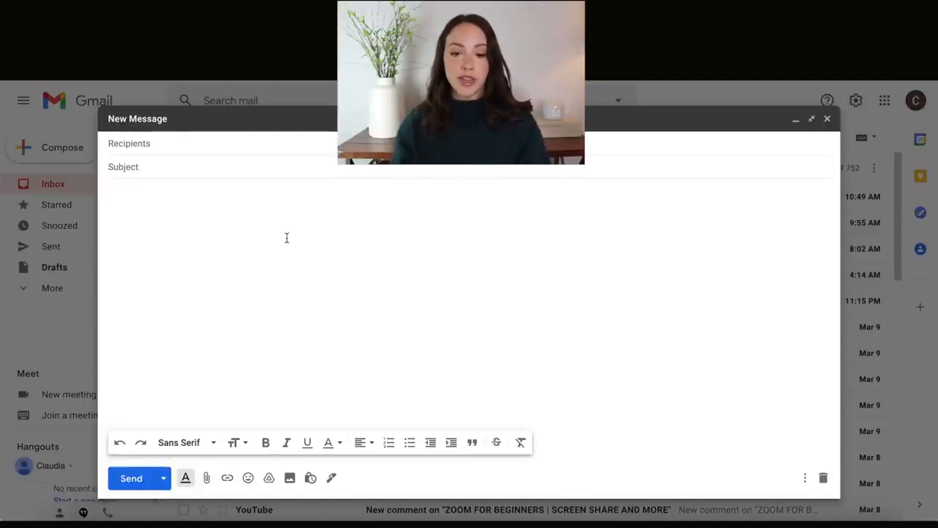
left_click(806, 481)
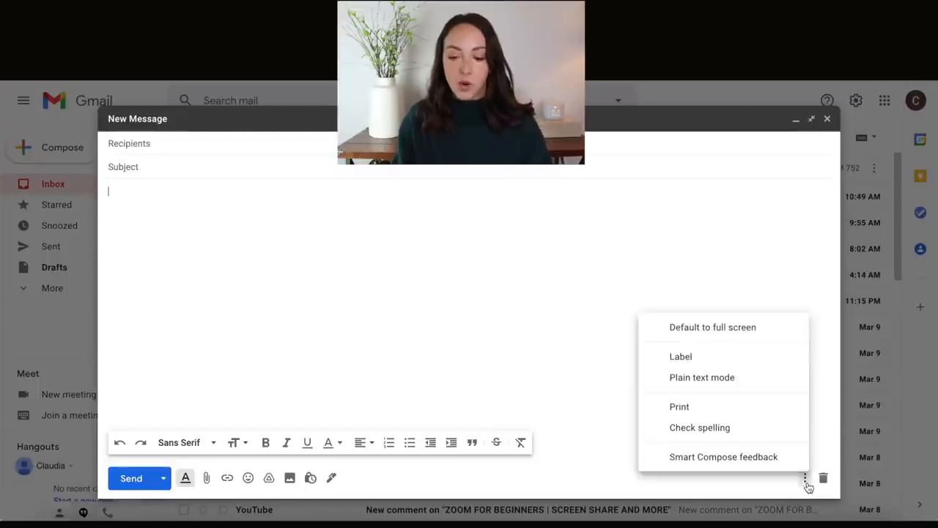
left_click(728, 333)
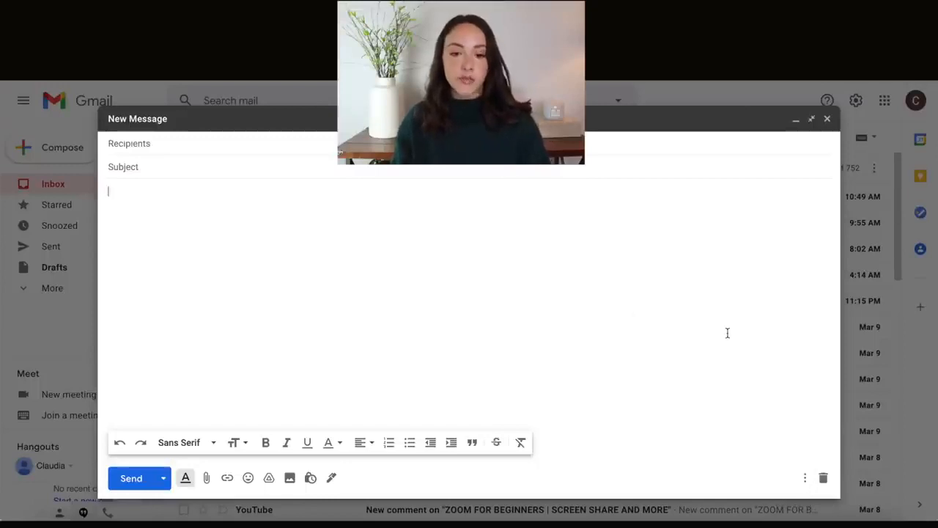
left_click(827, 118)
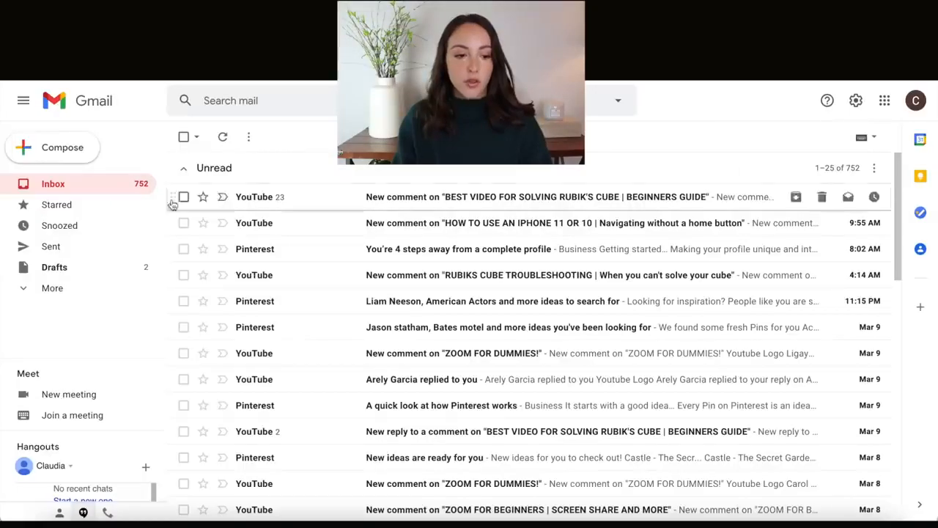
Step: Compose a new message in the reduced window reading "Good morning I hope this email finds you well.", accepting the suggested completion
left_click(66, 145)
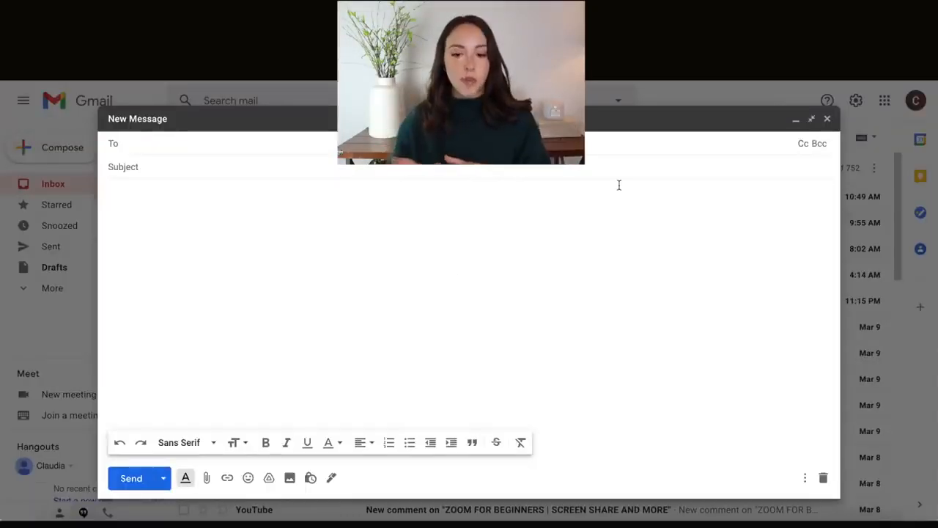
left_click(812, 120)
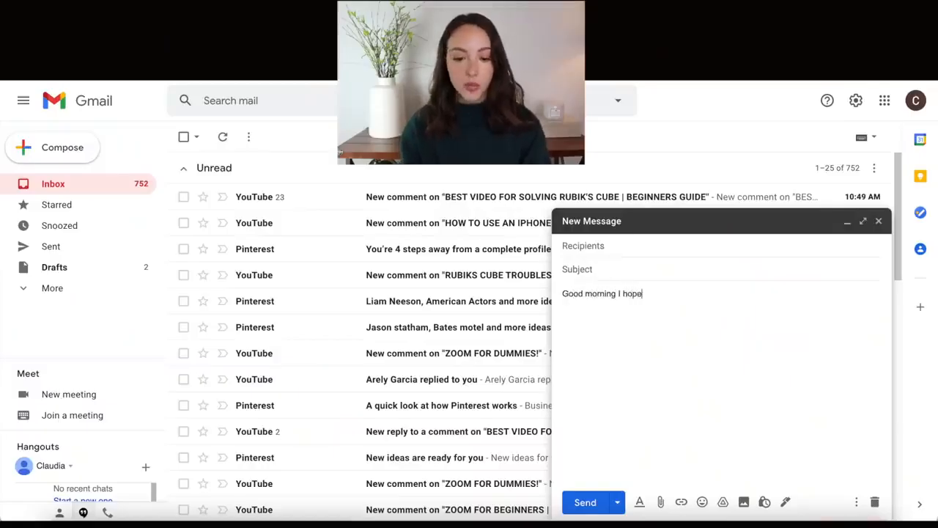
type("this")
mouse_move(673, 298)
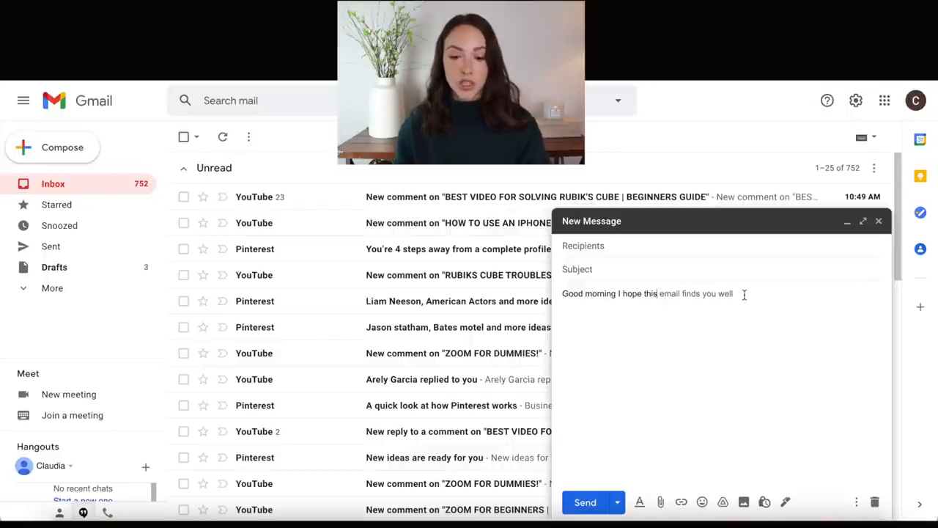
key("Tab")
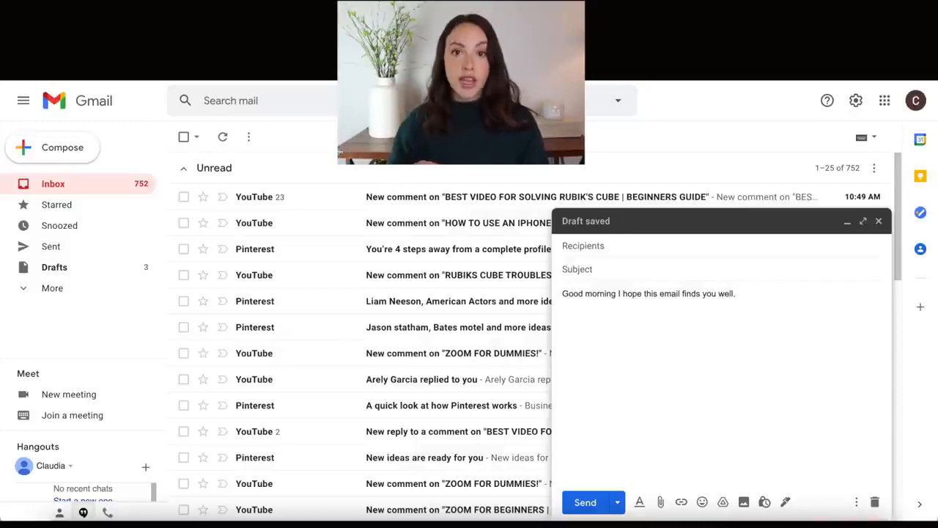
Step: Minimize the draft message and open the full mail settings to look through the General options
left_click(856, 102)
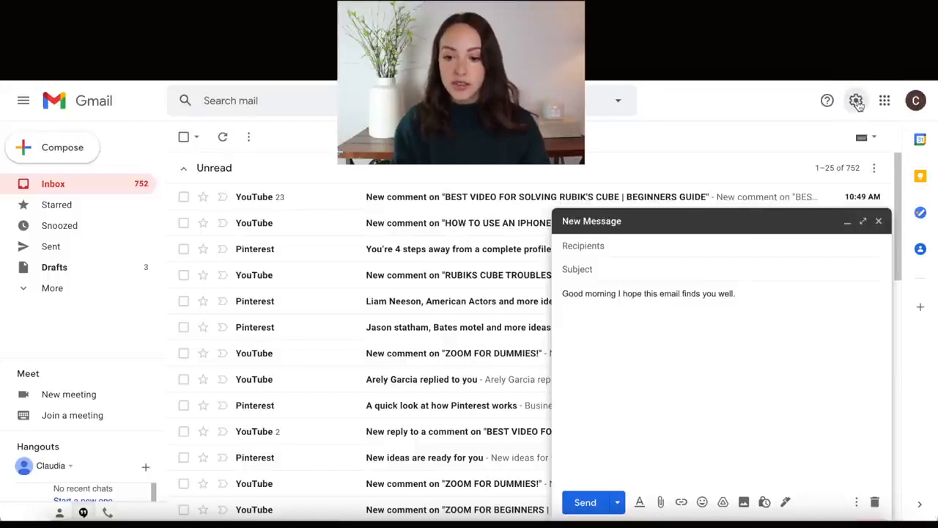
left_click(847, 223)
left_click(804, 169)
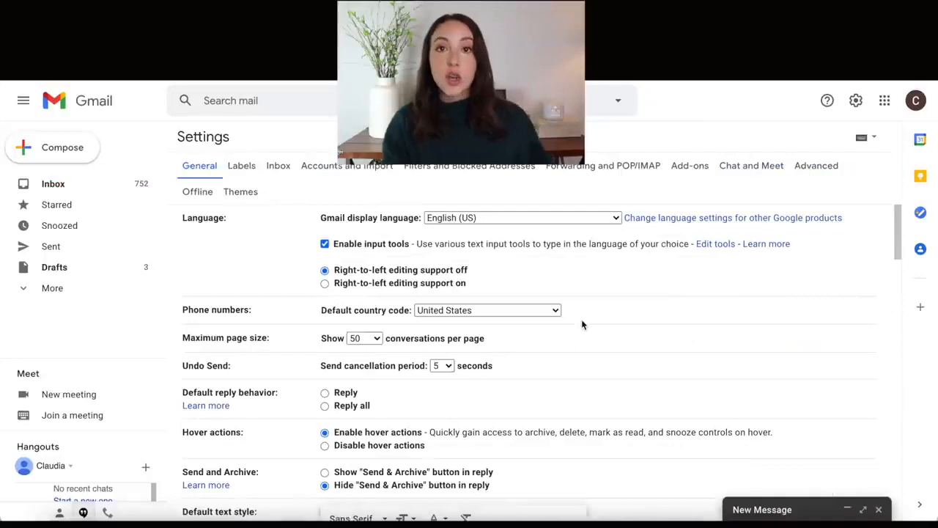
scroll(582, 321, "down", 4)
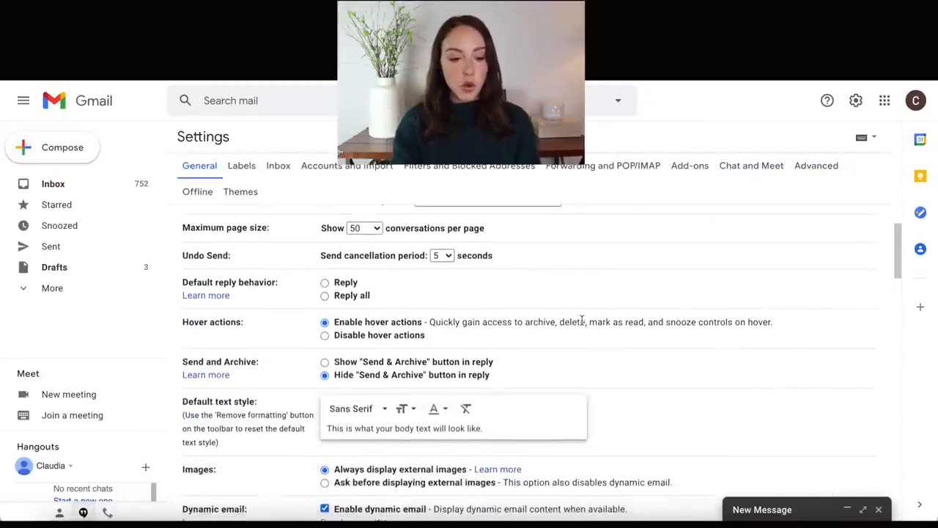
scroll(582, 324, "down", 4)
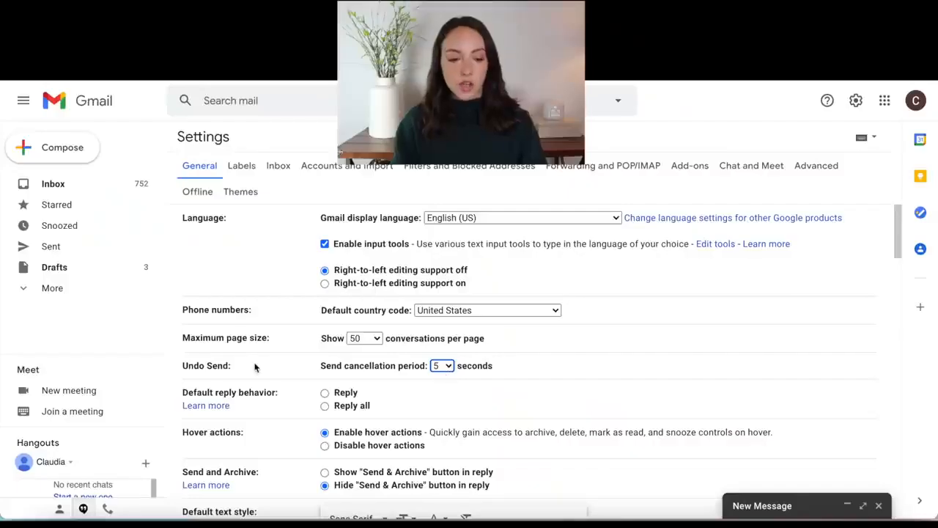
Step: Set the Undo Send cancellation period to 30 seconds and save the settings
left_click(254, 368)
left_click_drag(183, 368, 465, 362)
left_click_drag(184, 368, 492, 371)
left_click(442, 366)
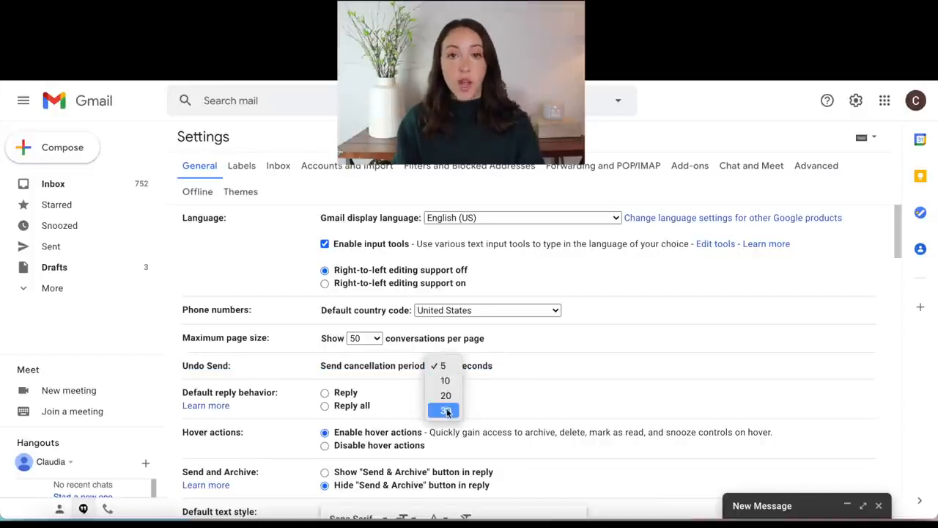
left_click(446, 411)
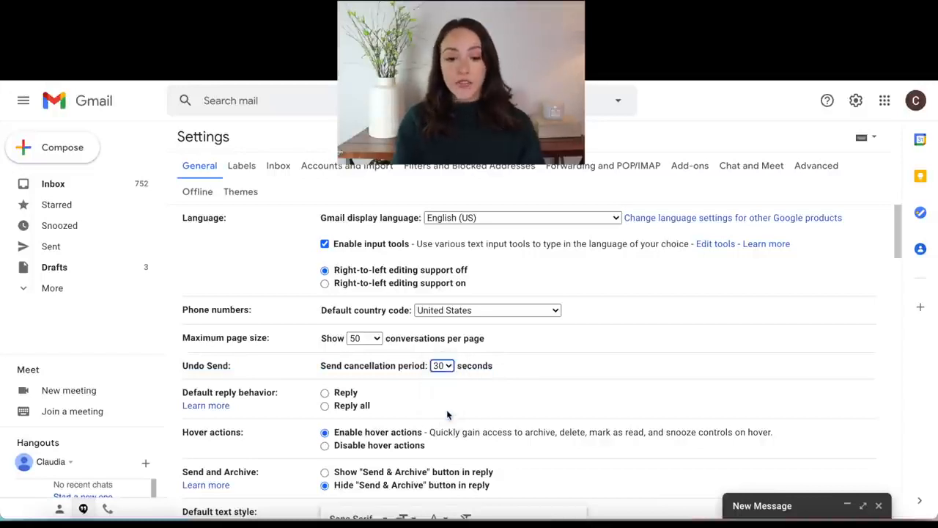
scroll(447, 415, "down", 10)
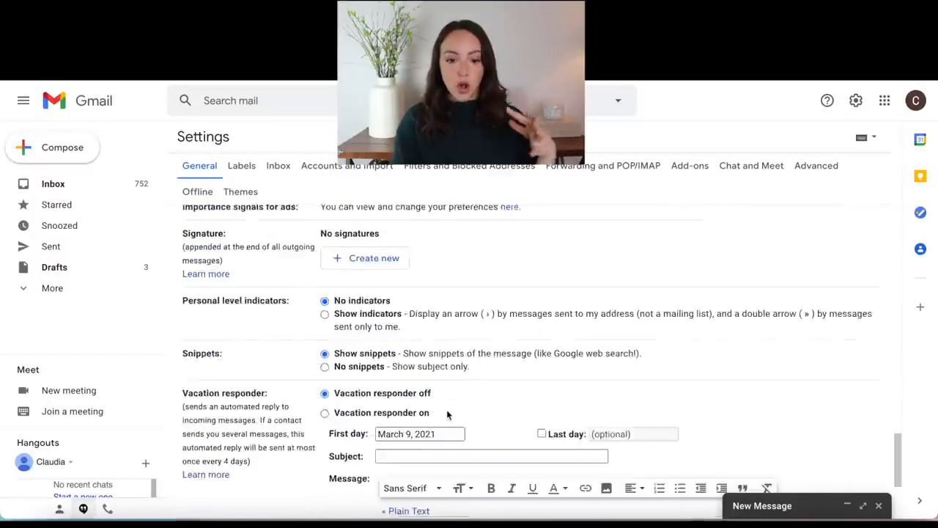
scroll(448, 415, "down", 3)
left_click(505, 450)
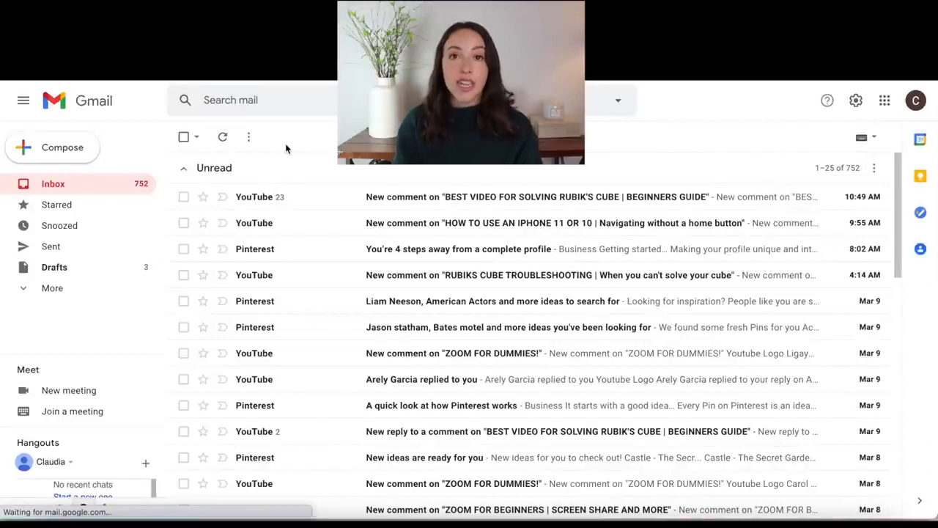
Step: Start another new message in the reduced window with the body text "Good morning I hope"
left_click(70, 151)
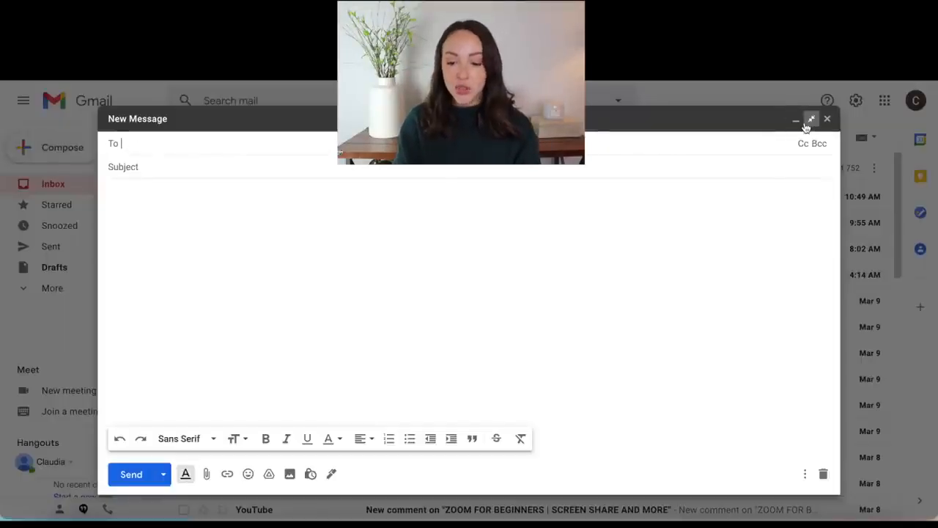
left_click(811, 119)
left_click(614, 308)
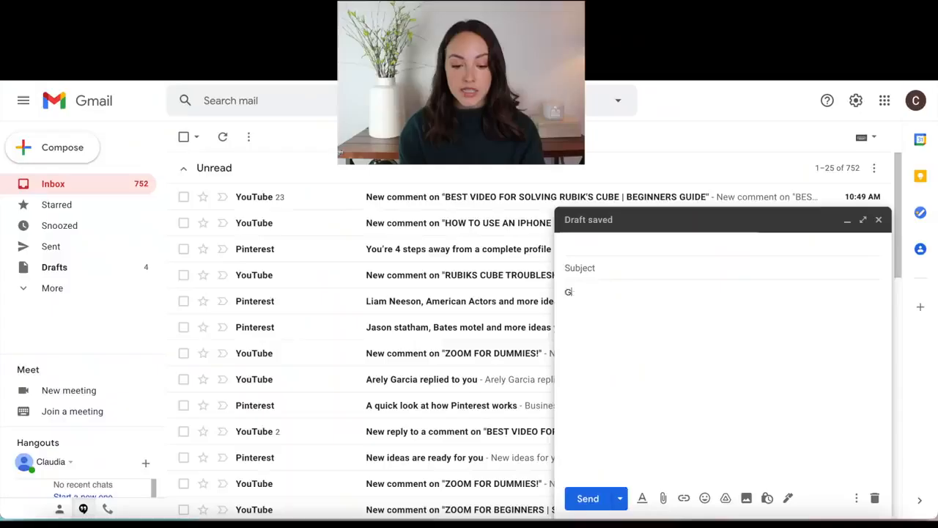
type("ood morning I hope")
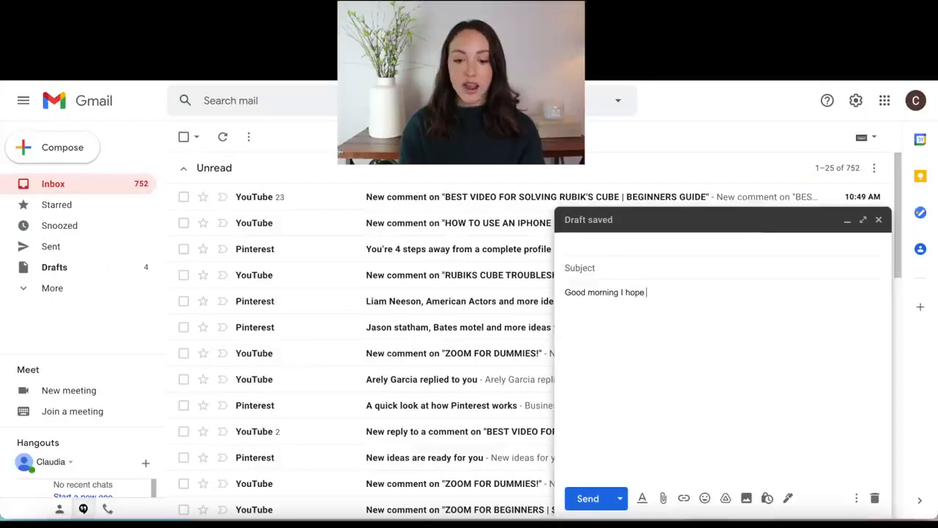
Step: Send the message and undo the sending
left_click(588, 498)
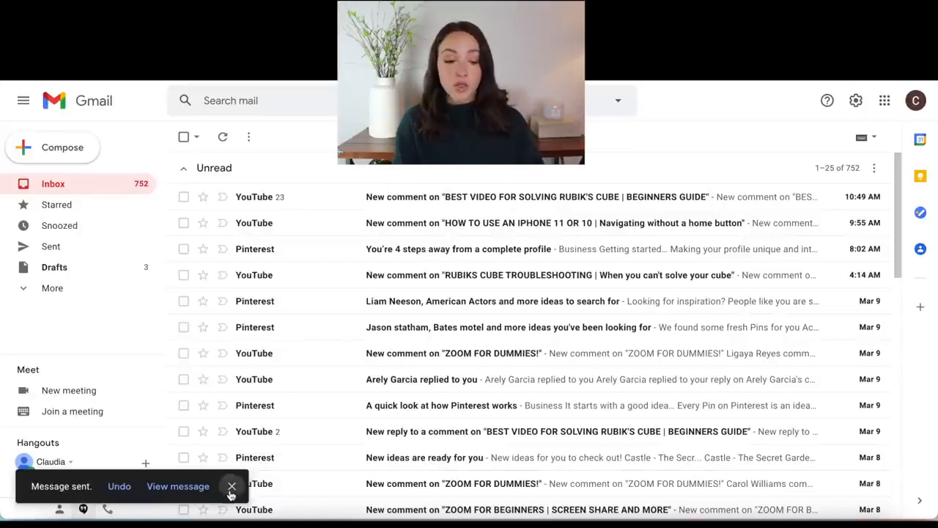
left_click(122, 488)
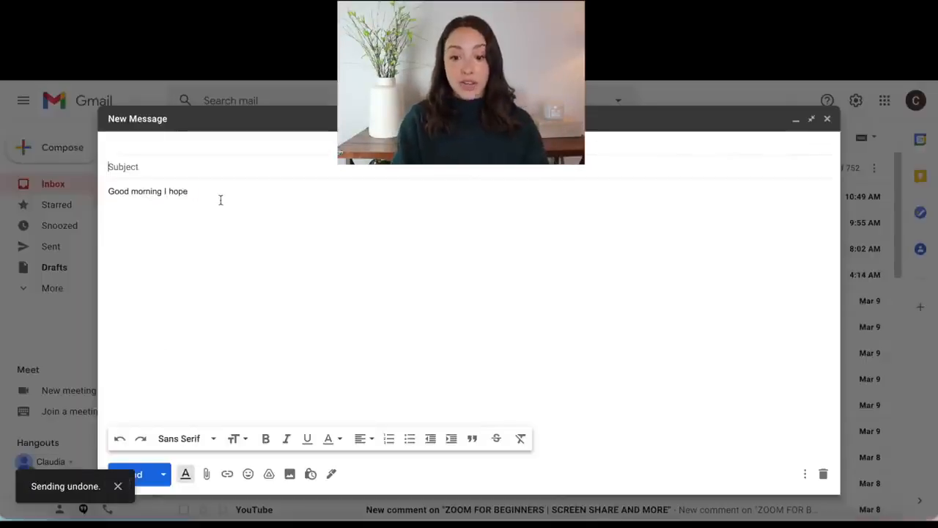
Step: Complete the body as "Good morning I hope this email finds you well." and schedule the message for Mar 12, 2021 at 9:00 AM
left_click(220, 199)
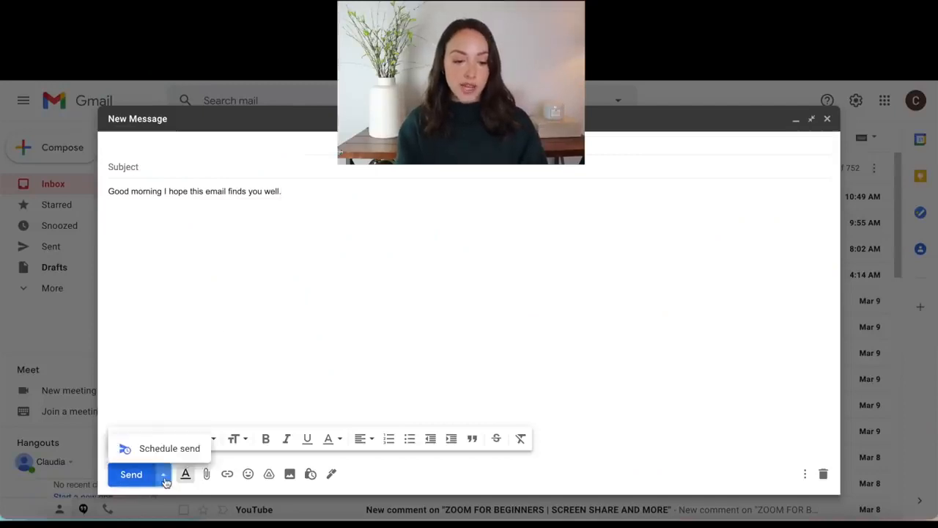
left_click(164, 448)
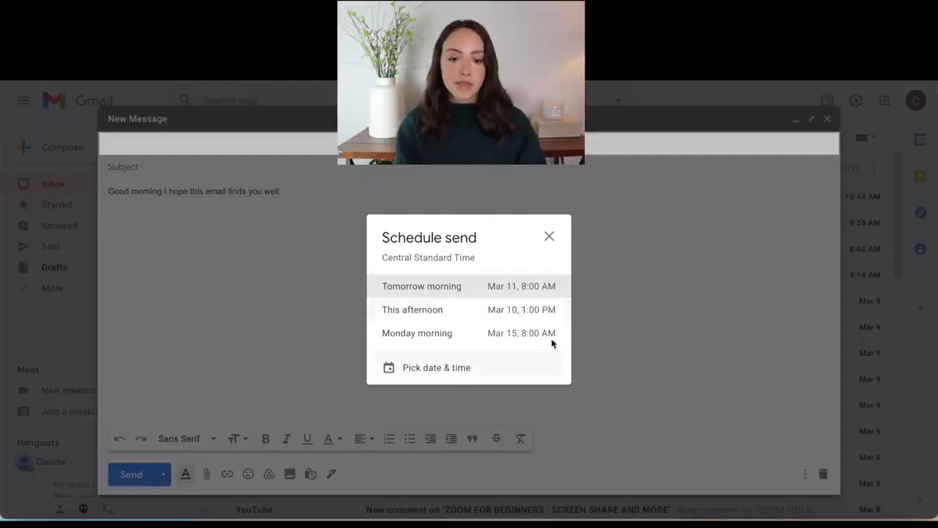
left_click(391, 369)
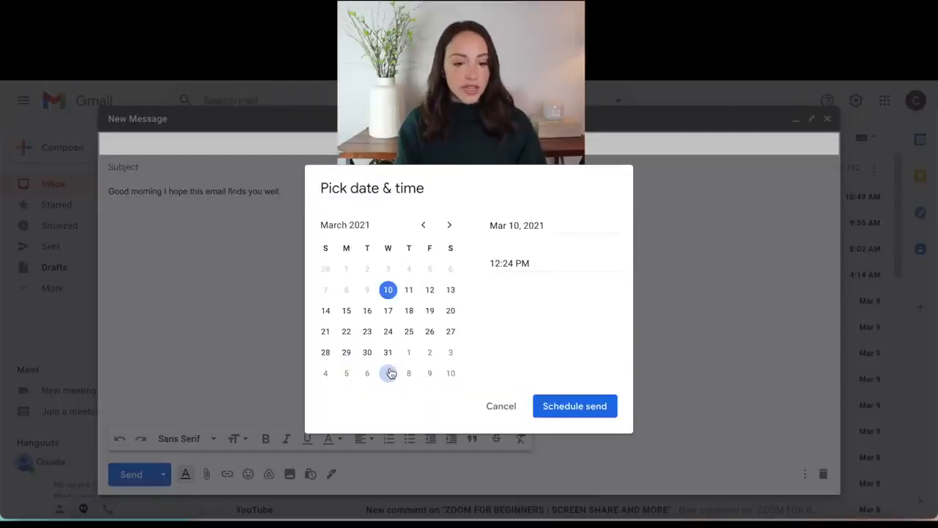
left_click(430, 290)
left_click(500, 263)
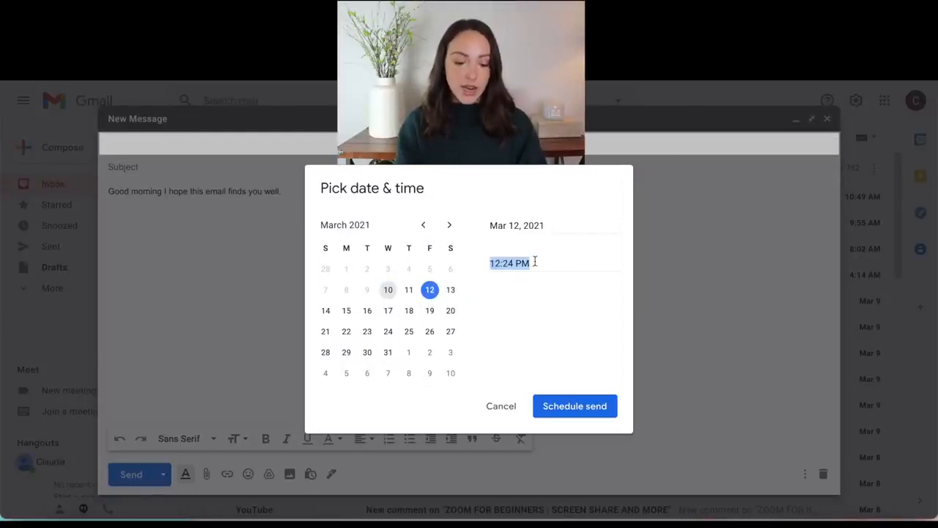
type("9:00 AM")
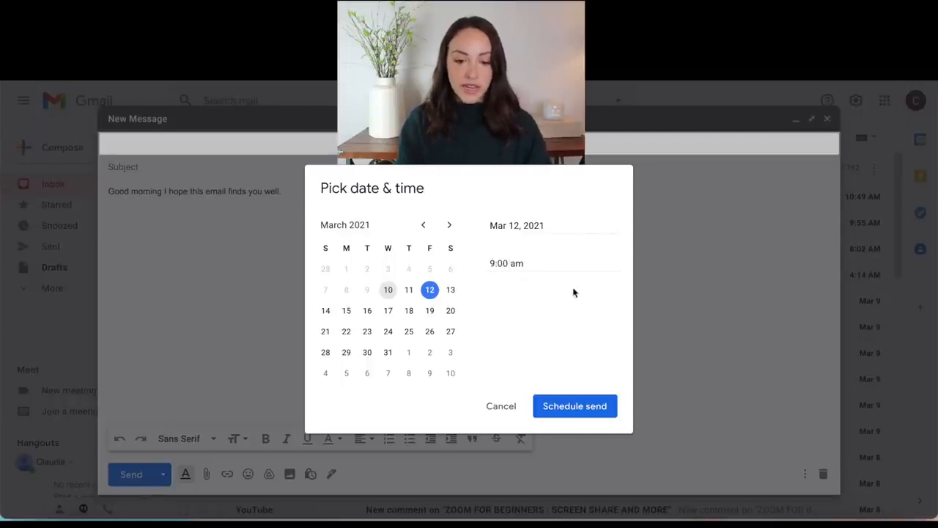
left_click(564, 410)
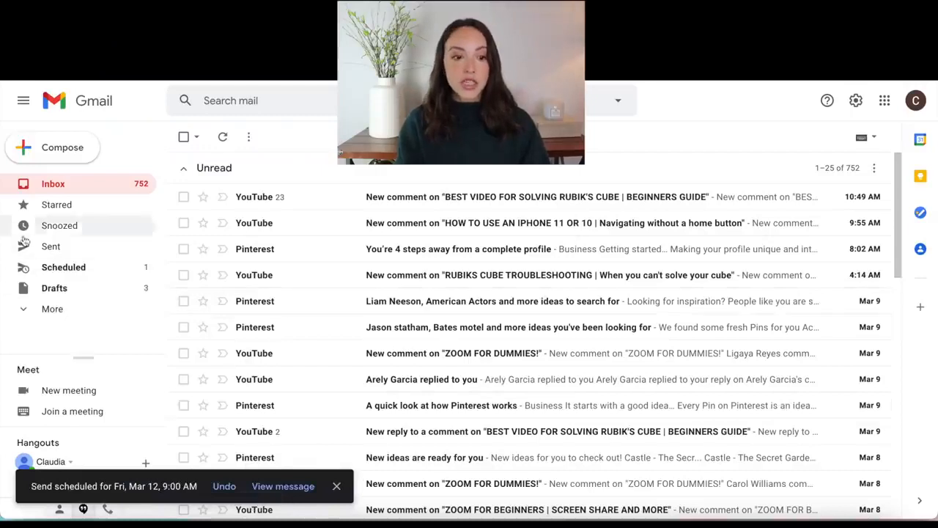
Step: Open the message in the Scheduled folder and cancel its scheduled send
left_click(96, 277)
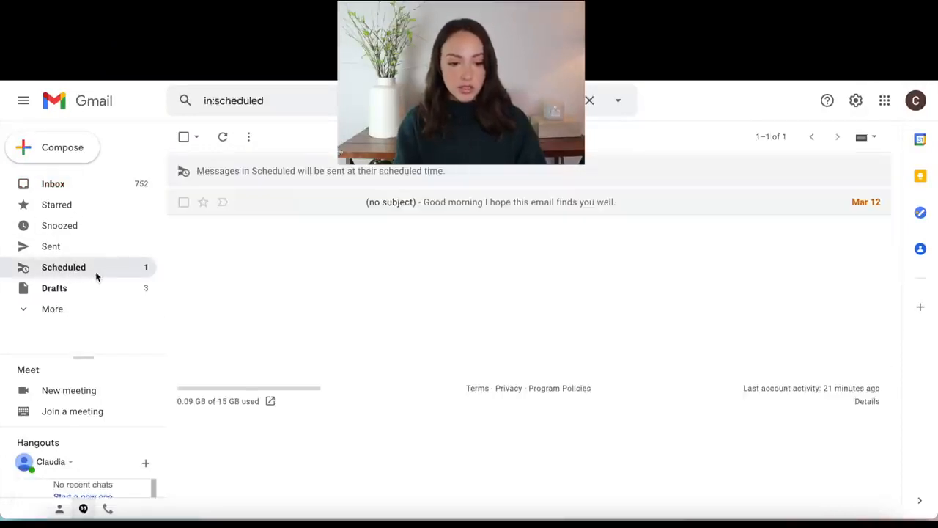
left_click(285, 215)
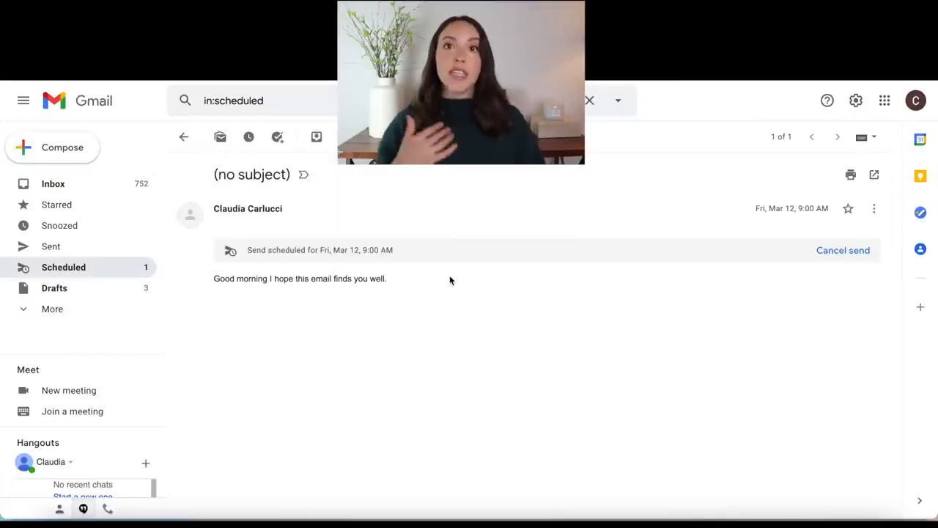
left_click(834, 257)
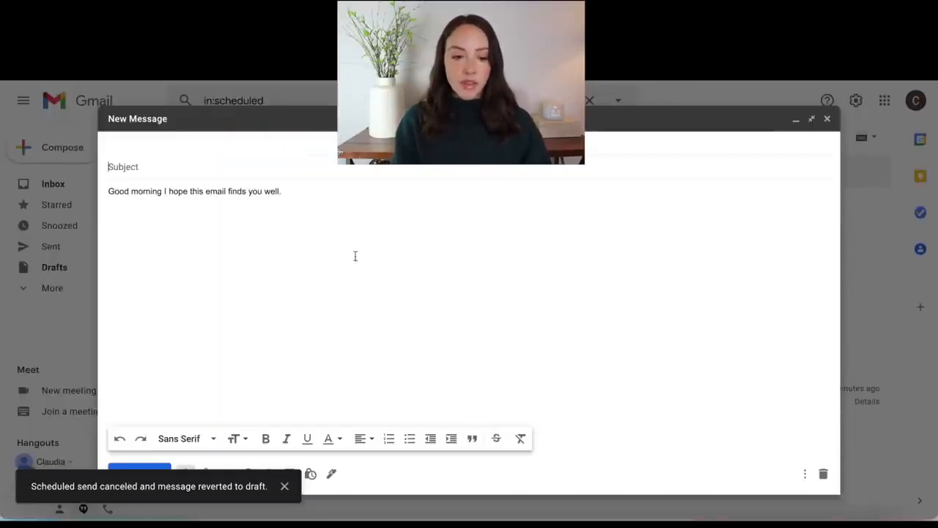
Step: Apply a larger text size to the whole message body and discard the draft
left_click(419, 221)
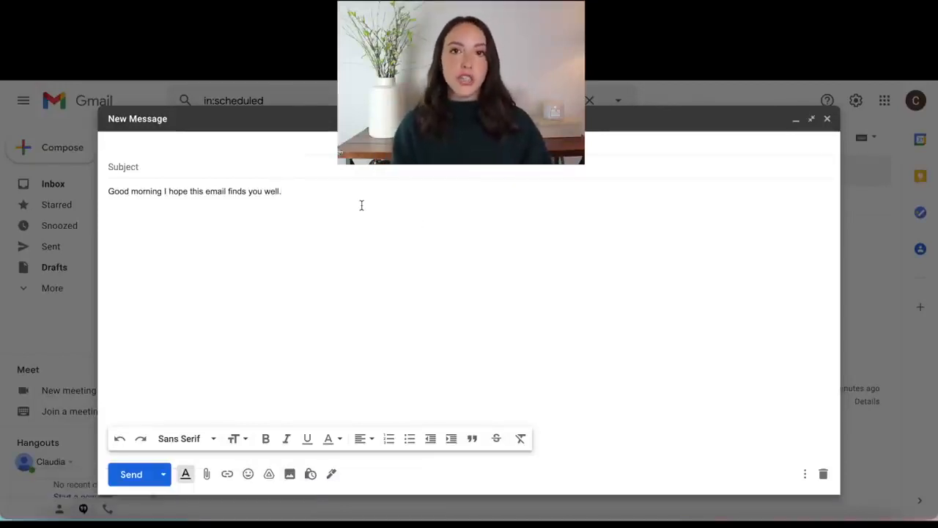
left_click_drag(304, 207, 109, 186)
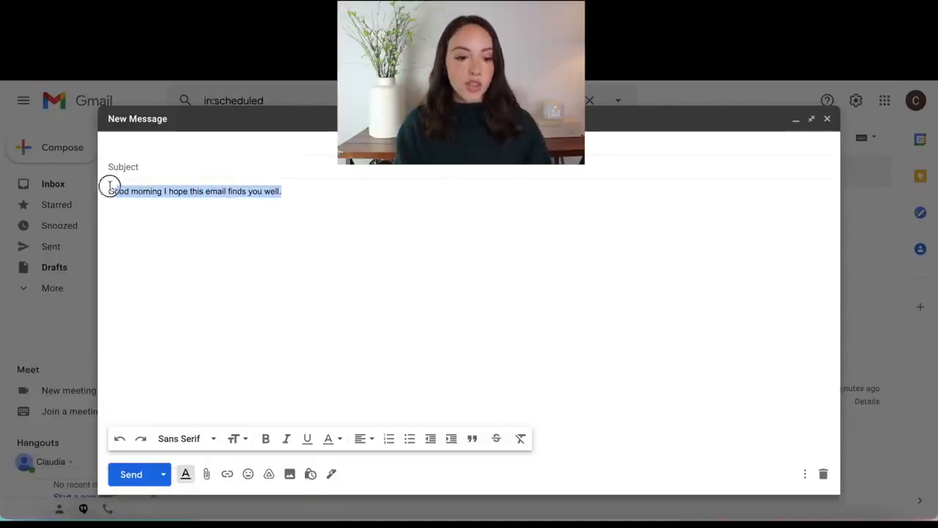
left_click(242, 438)
left_click(282, 392)
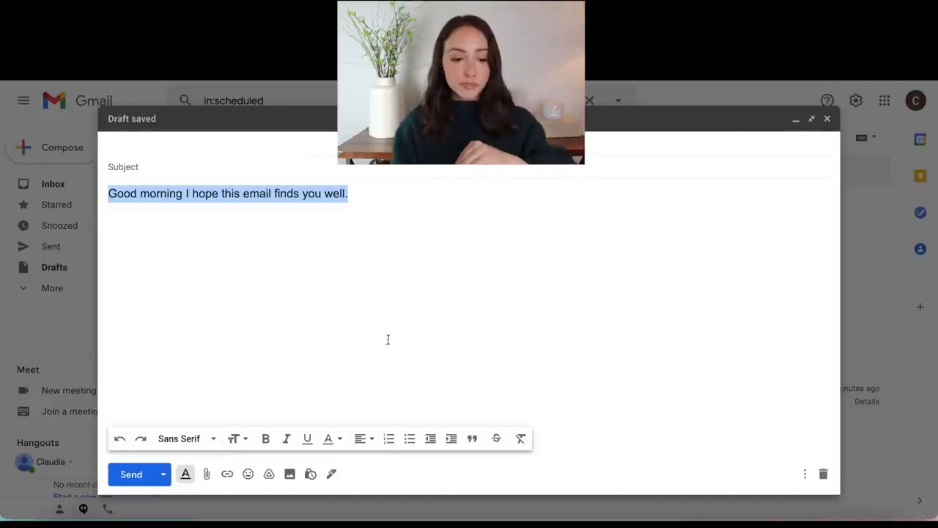
left_click(824, 475)
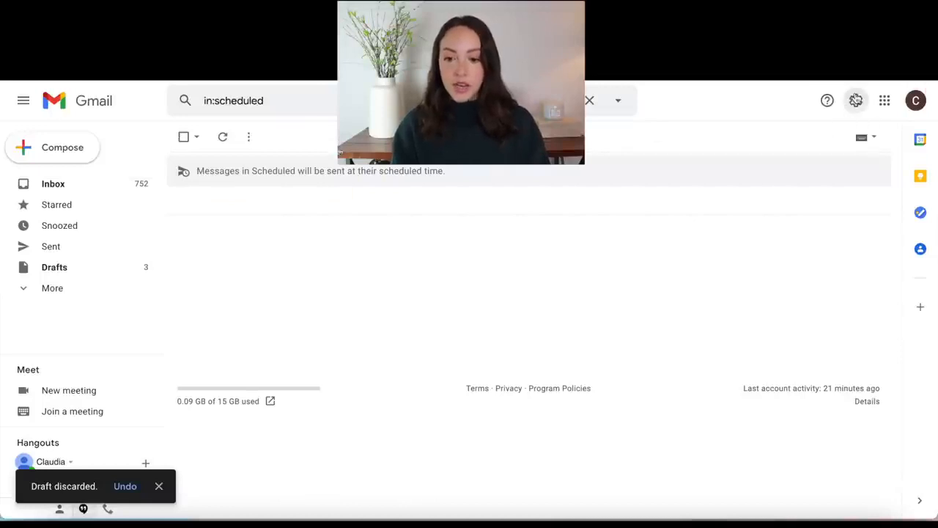
Step: Open the full settings and choose a larger text size for the default text style
left_click(856, 100)
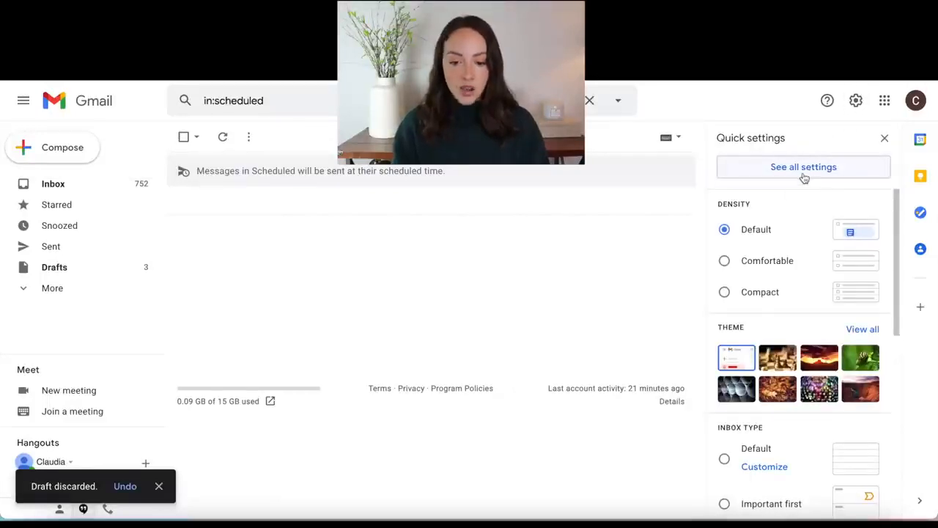
left_click(767, 176)
scroll(304, 335, "down", 2)
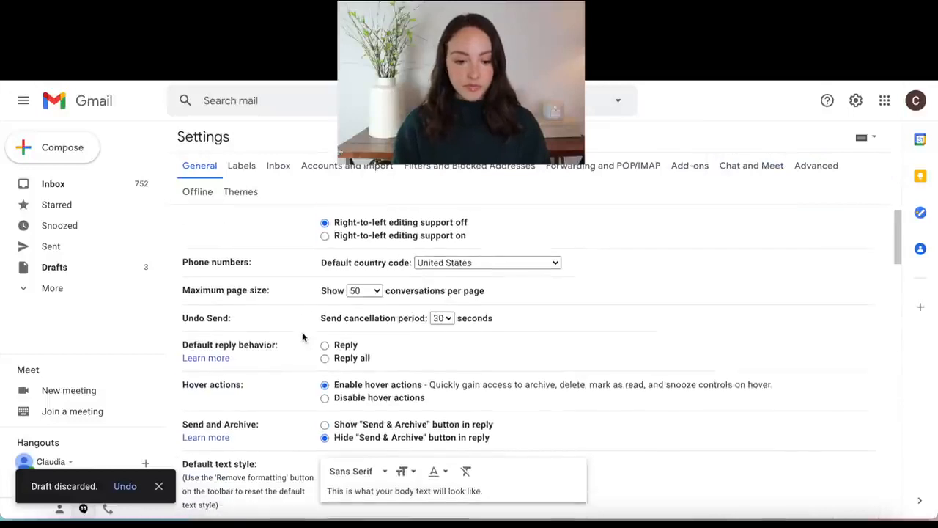
scroll(304, 335, "down", 3)
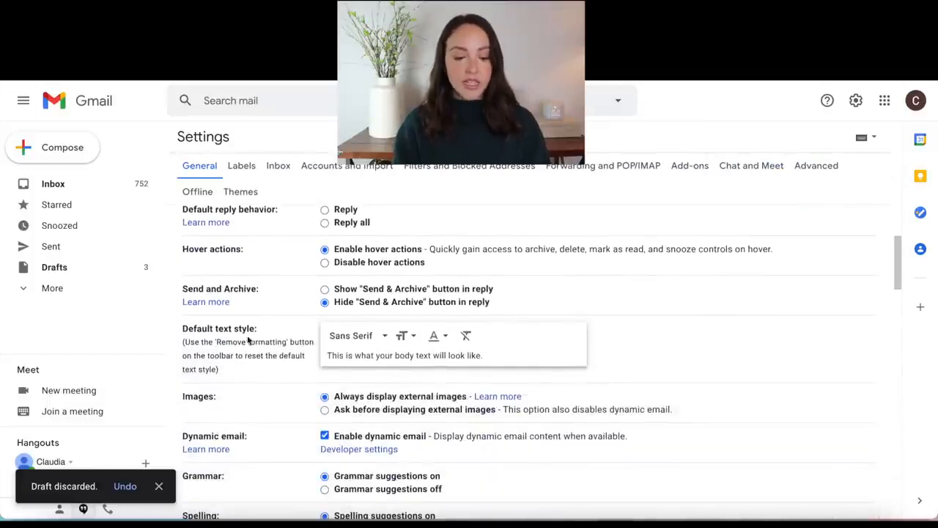
left_click(404, 336)
left_click(432, 311)
left_click(407, 336)
left_click(439, 294)
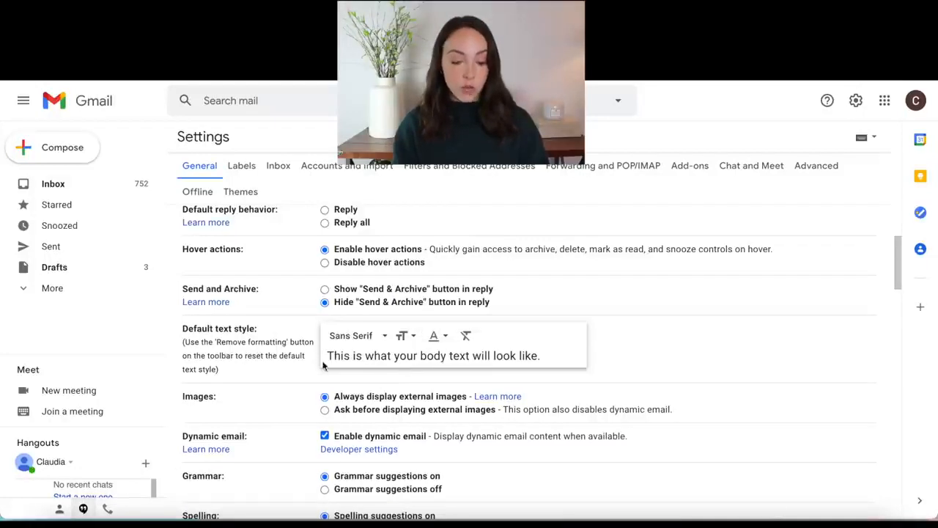
Step: Set the default text style's colour to dark red and its font to Tahoma
left_click(437, 336)
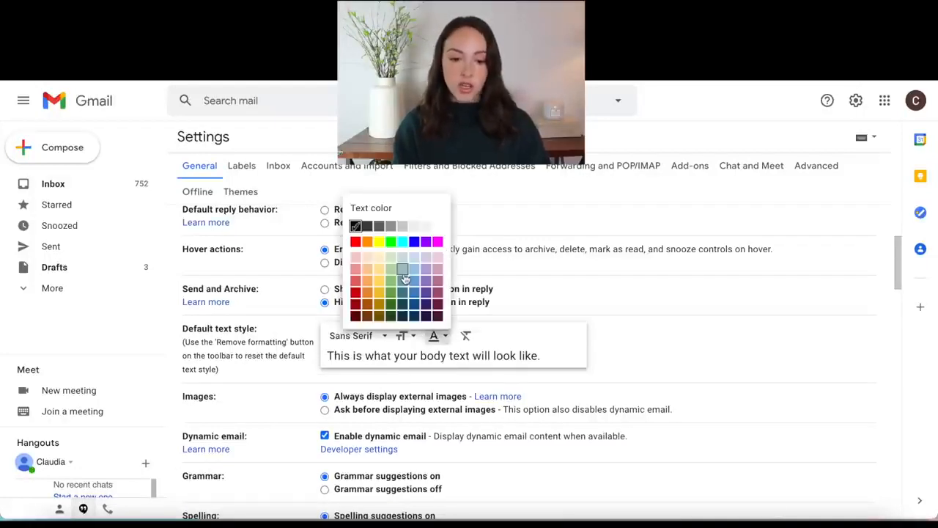
left_click(358, 294)
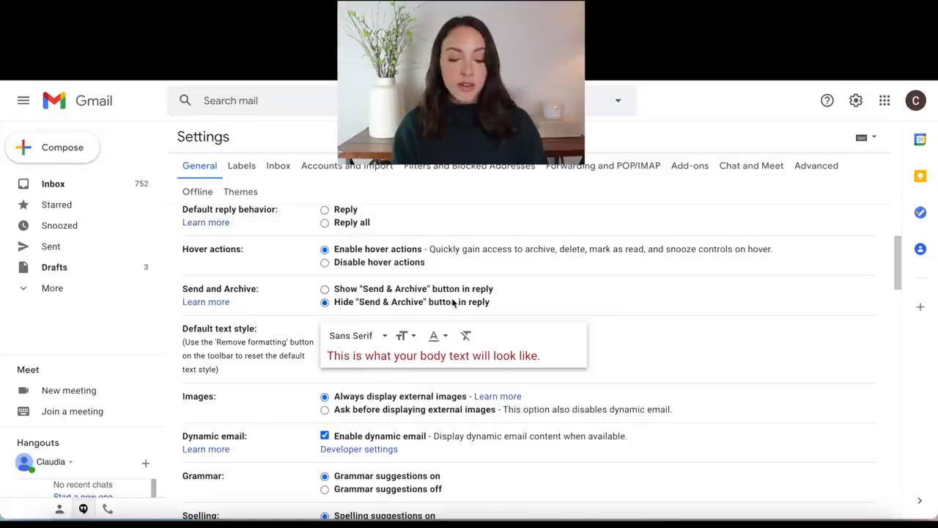
left_click(371, 335)
left_click(394, 268)
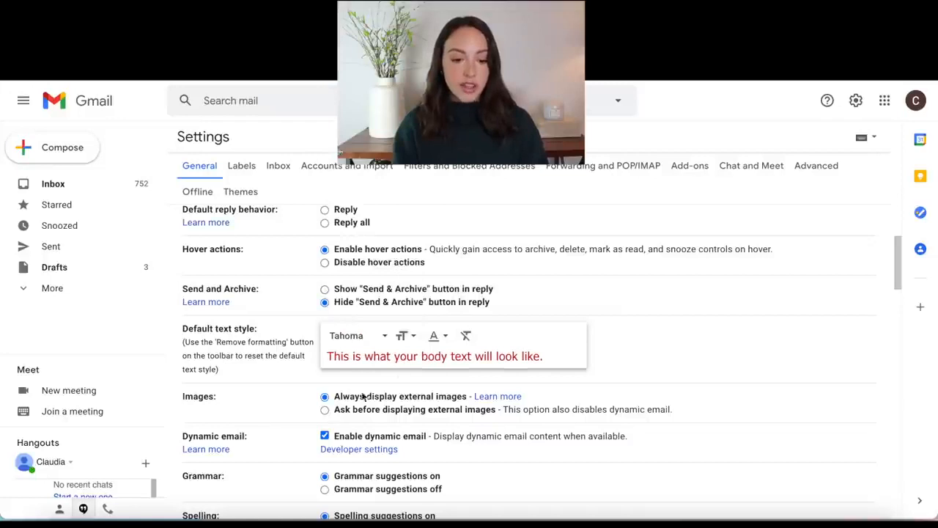
Step: Review the remaining general settings, from writing suggestions and Conversation View through stars and keyboard shortcuts to the signature section
scroll(528, 433, "down", 1)
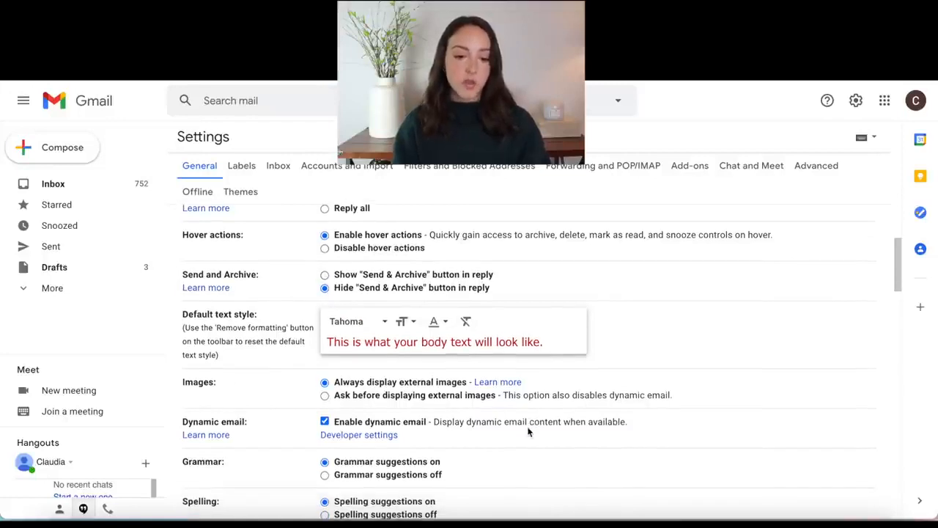
scroll(528, 433, "down", 10)
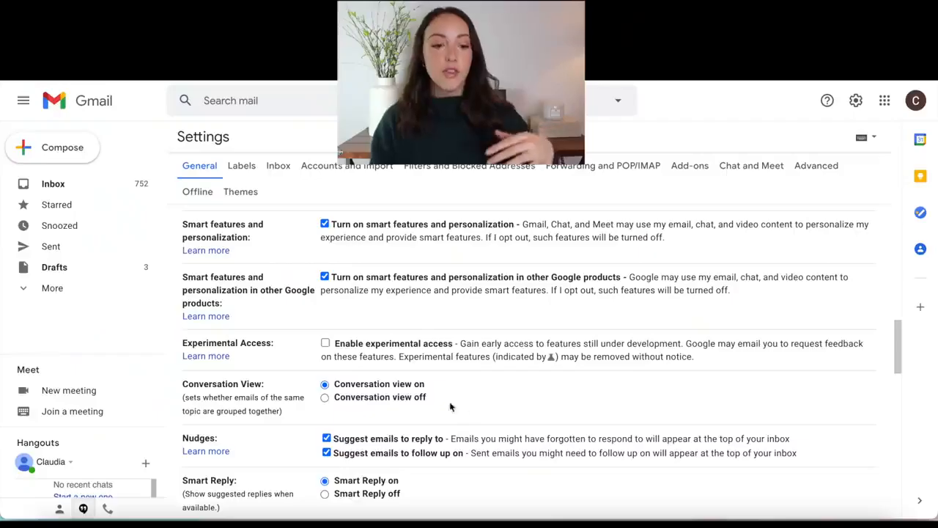
scroll(447, 399, "up", 15)
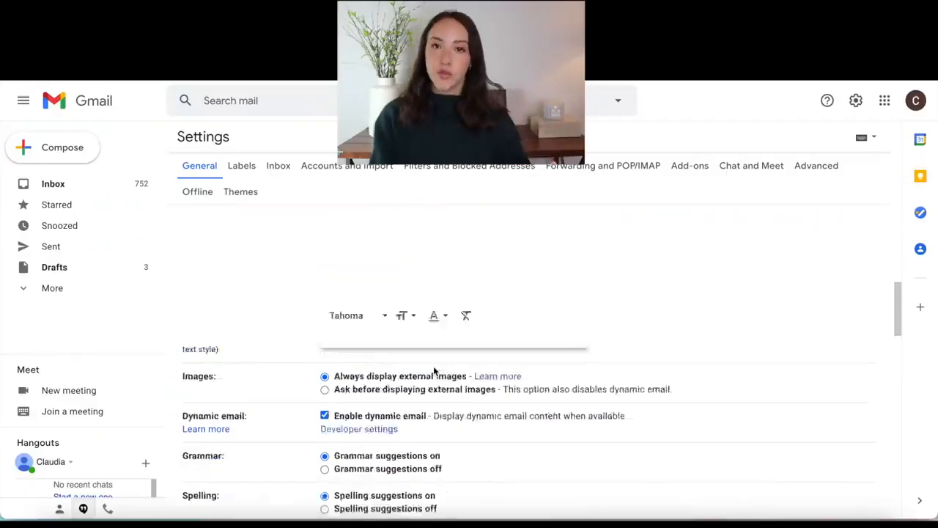
scroll(434, 370, "down", 7)
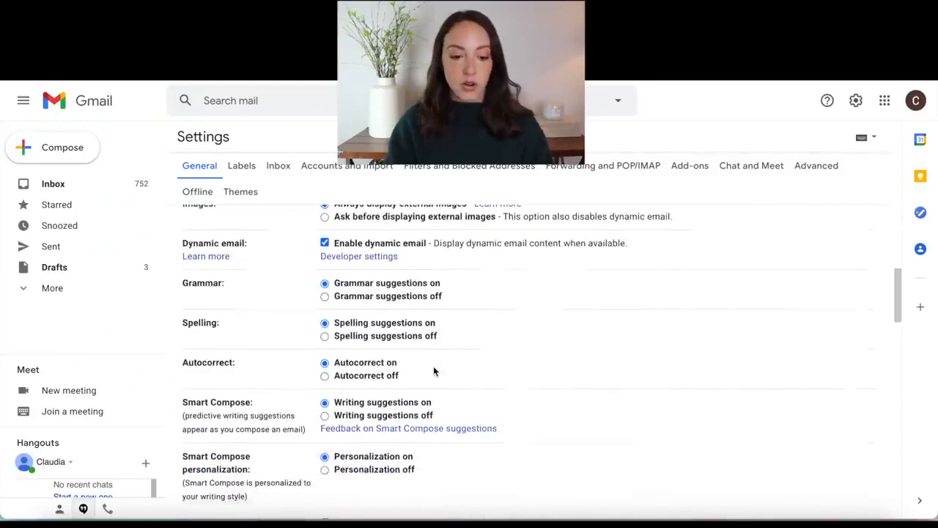
scroll(433, 370, "down", 3)
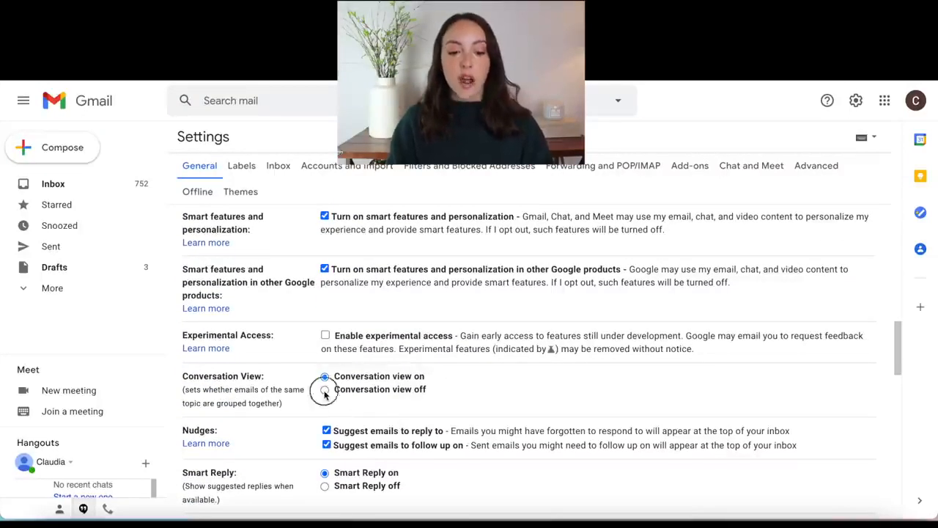
scroll(325, 395, "down", 1)
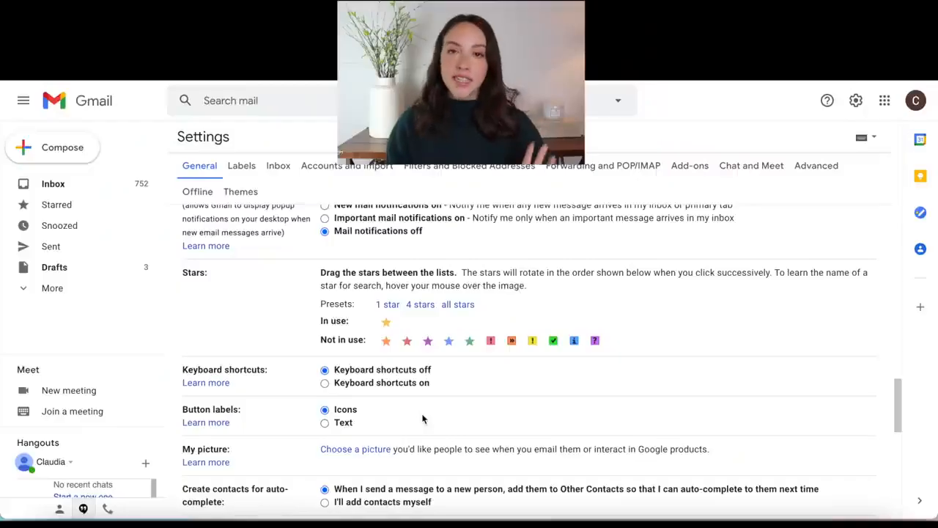
scroll(434, 342, "down", 3)
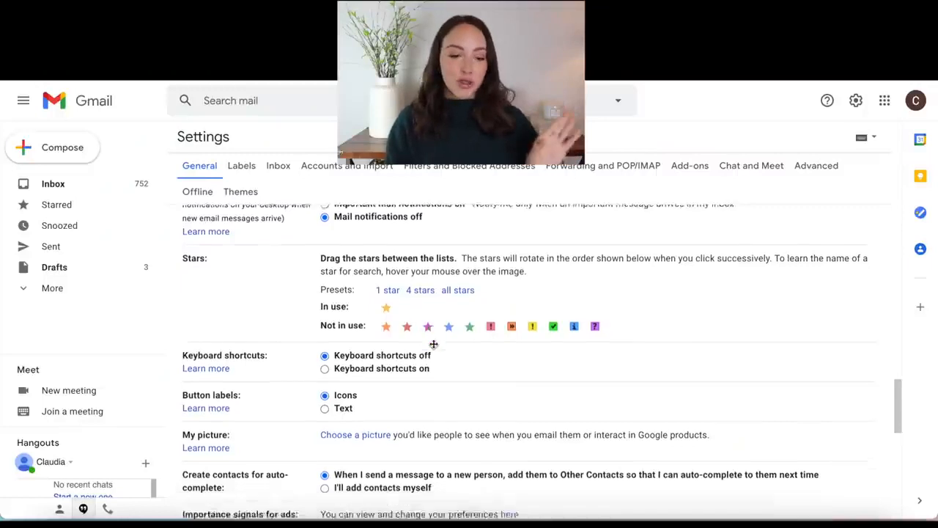
scroll(433, 347, "down", 3)
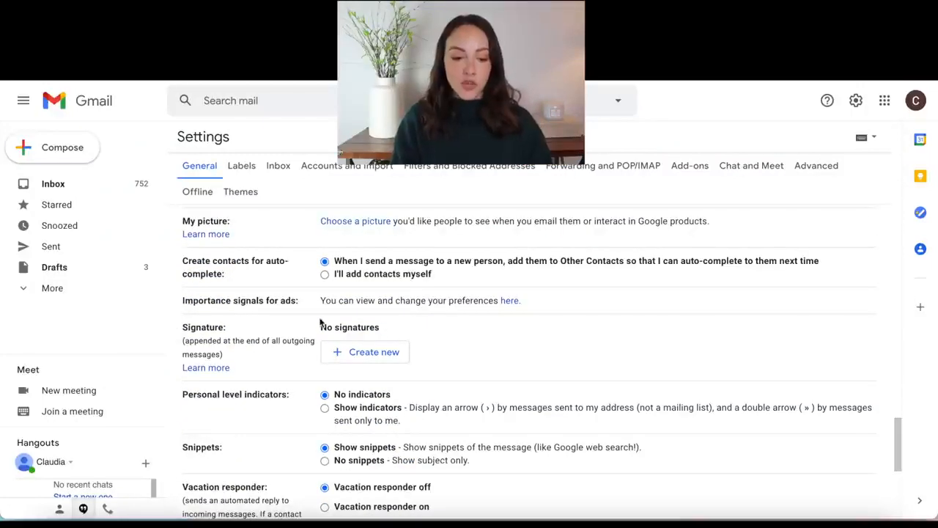
Step: Create a signature named "Default Signature/ Phone and email" containing the sender's full name and the lines "Email" and "Phone"
left_click(373, 359)
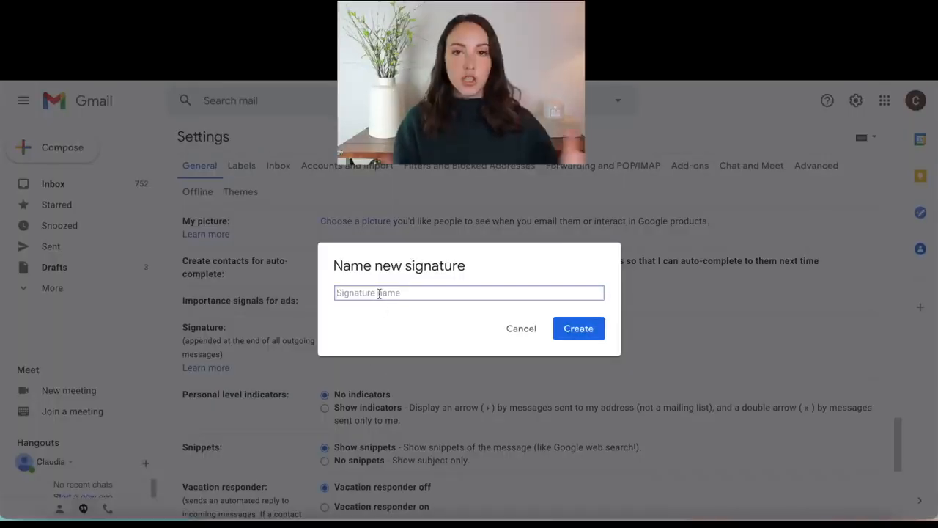
type("Default Signature/ Ph")
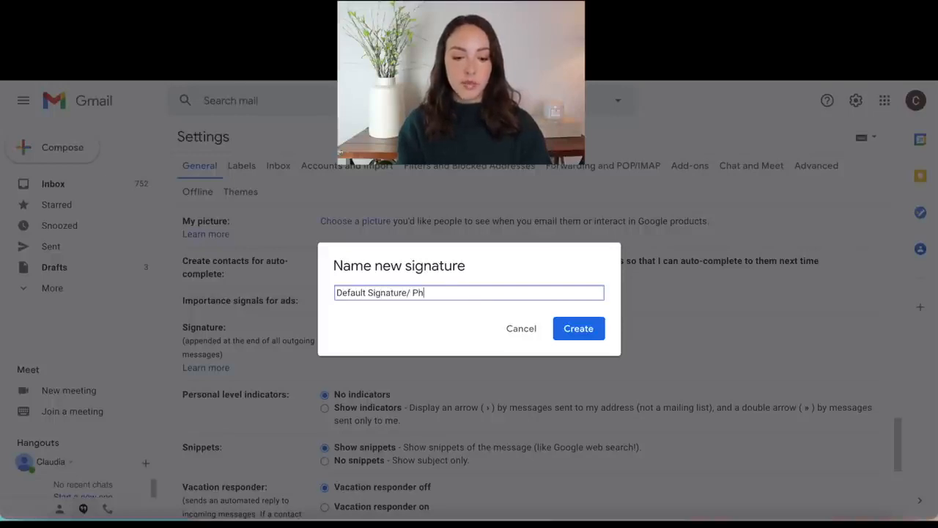
type("one and email")
key("Return")
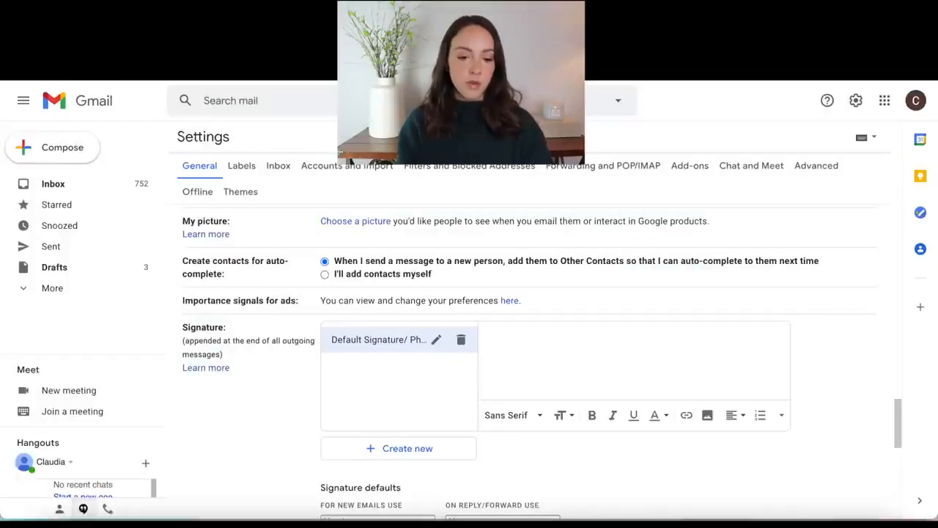
left_click(529, 367)
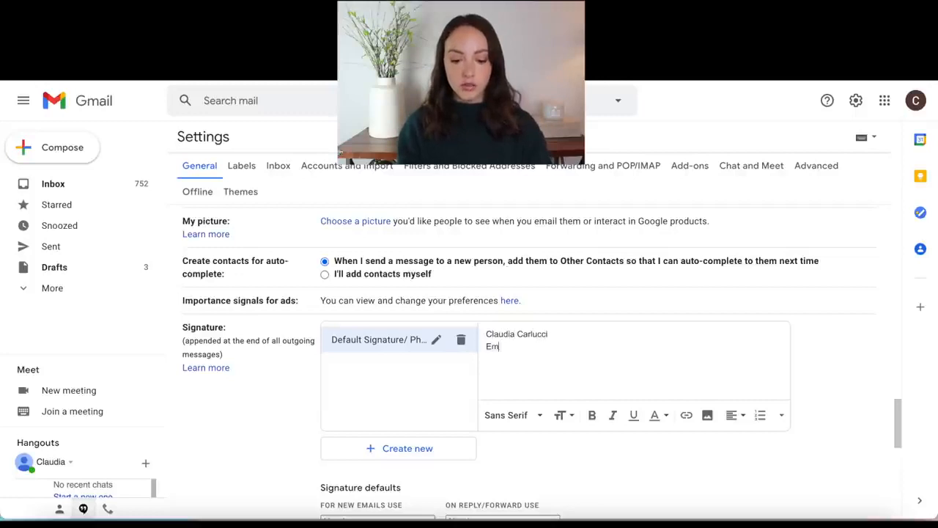
type("ne")
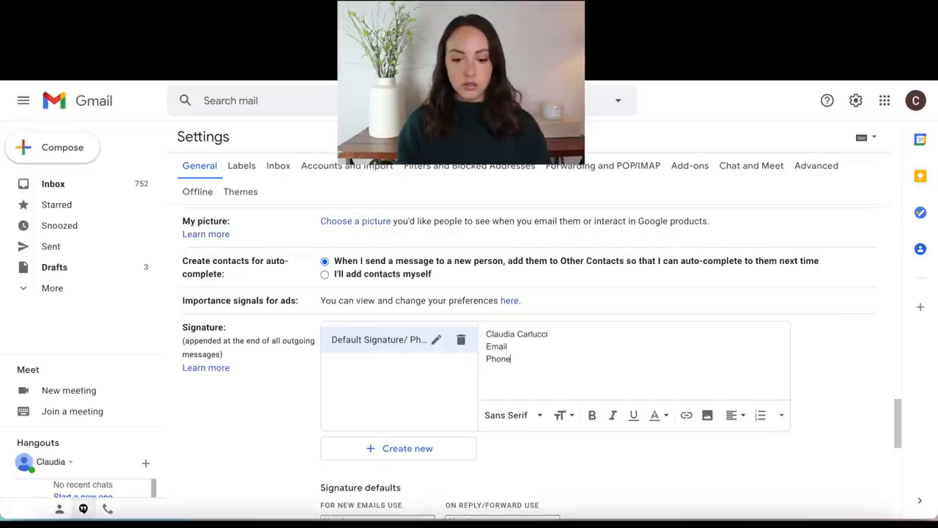
Step: Format the full name in the signature as bold, italic and underlined in a larger text size
left_click_drag(550, 334, 486, 335)
left_click(592, 416)
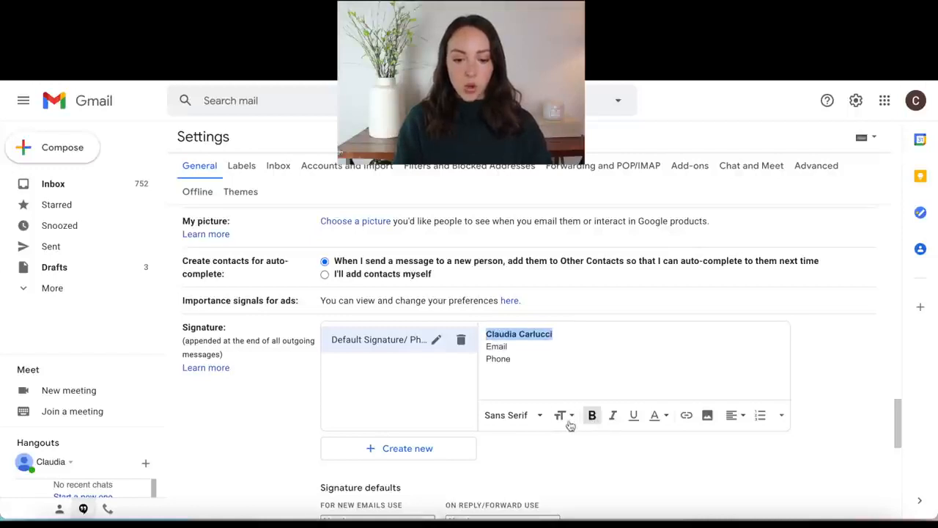
left_click(562, 416)
left_click(607, 371)
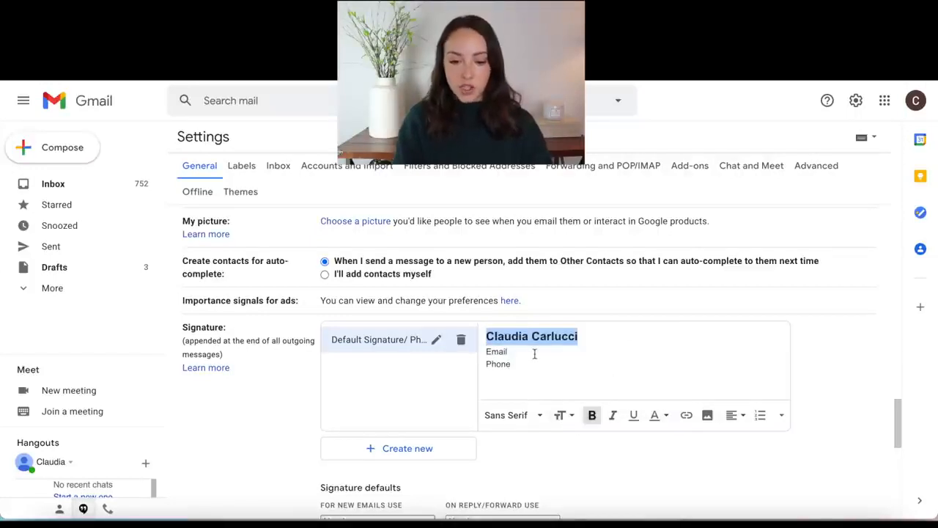
left_click(613, 416)
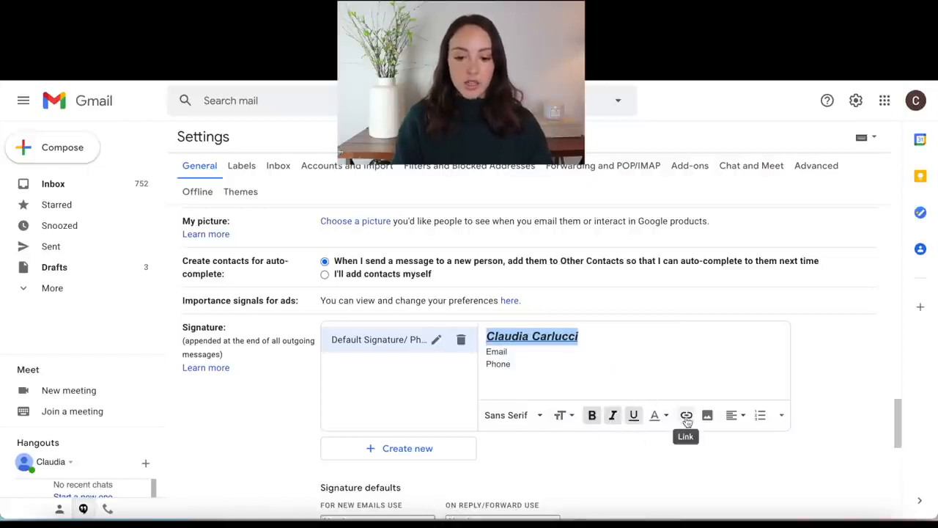
left_click(606, 360)
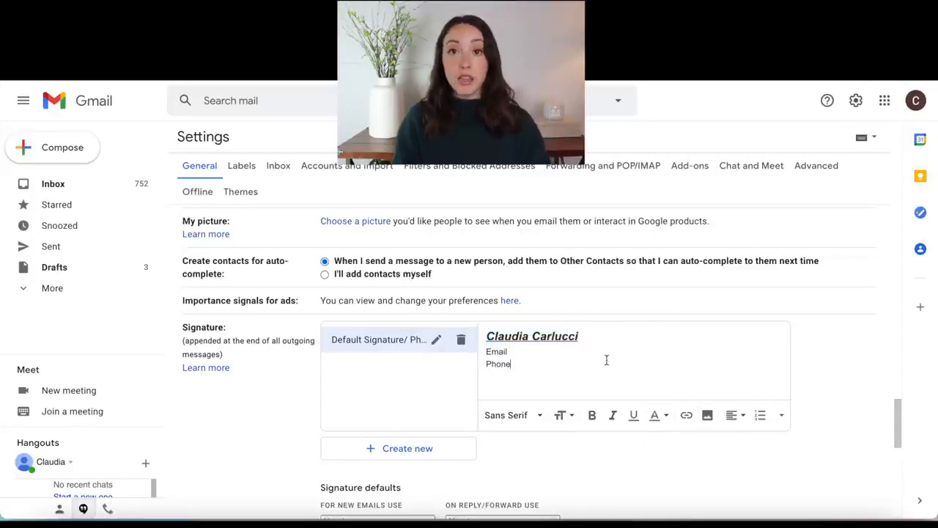
Step: Add a "Website" line below "Phone" in the signature, followed by an empty line
key("BackSpace")
type("ebsite")
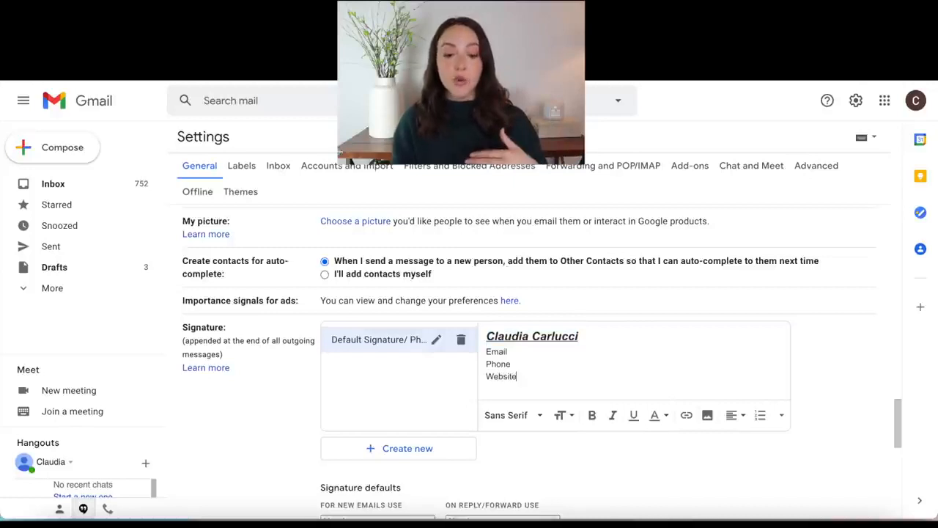
key("Return")
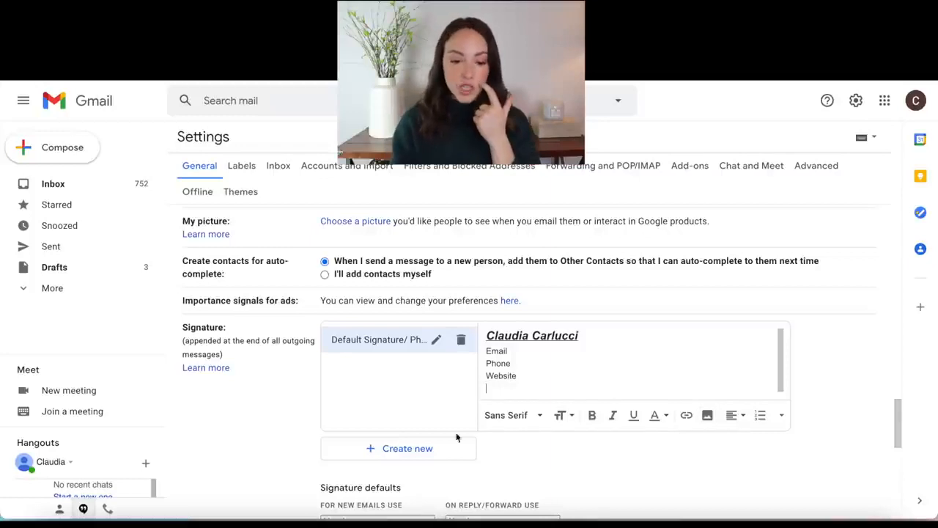
Step: Examine the signature default choices for new emails and for replies and forwards, keeping "No signature" for both
scroll(456, 438, "down", 2)
scroll(397, 407, "down", 1)
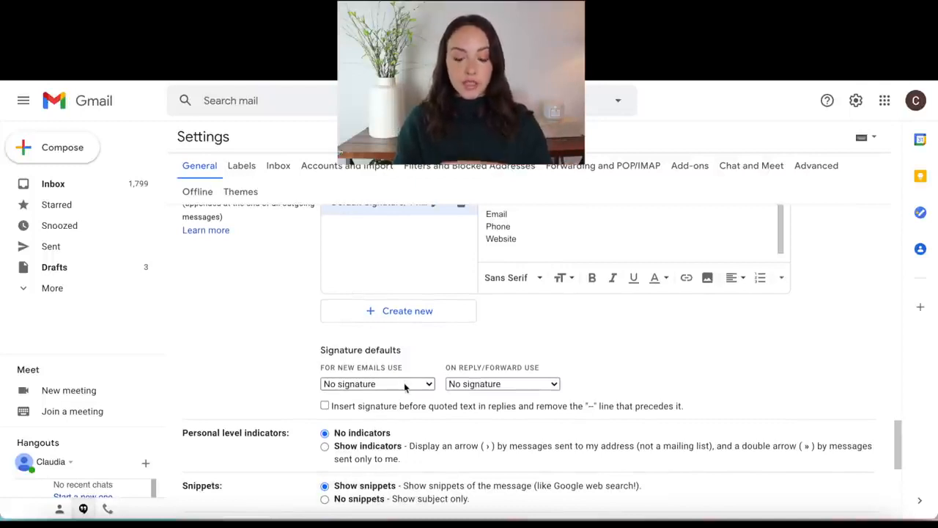
left_click(404, 385)
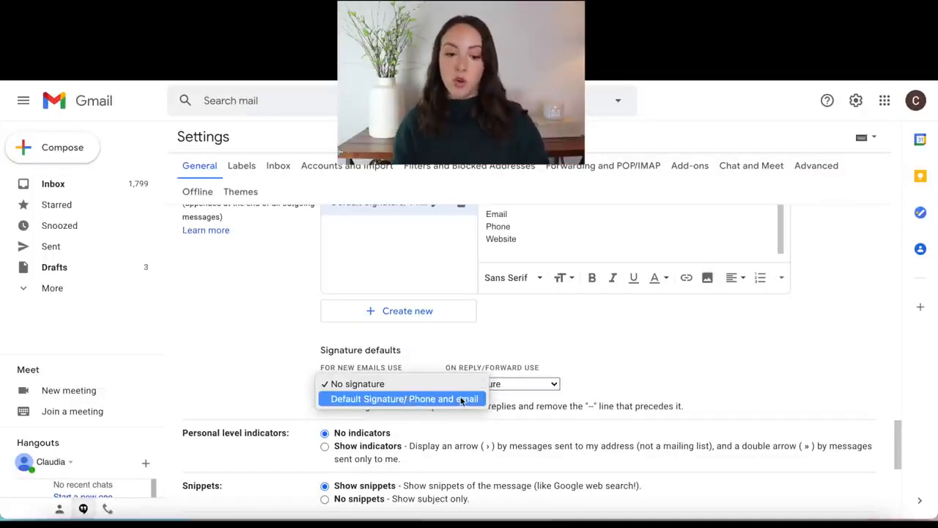
left_click(461, 383)
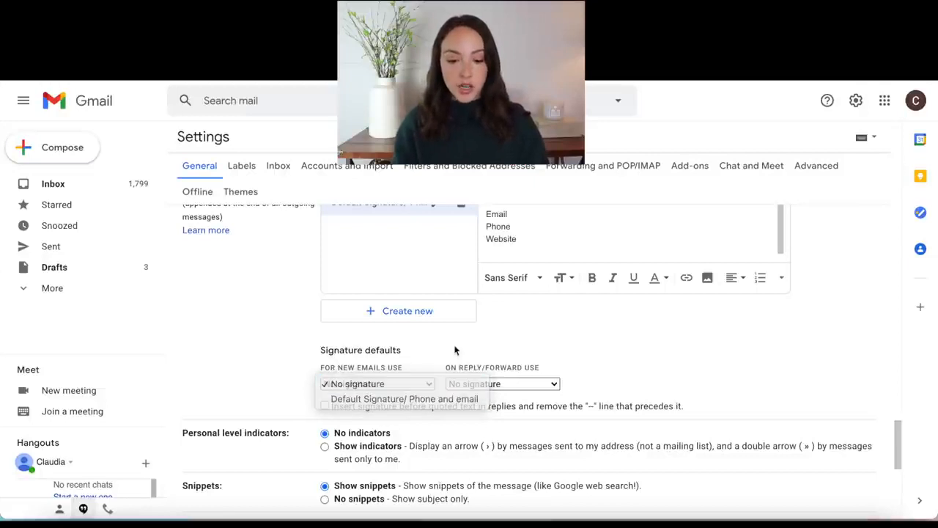
left_click(451, 366)
left_click_drag(451, 367, 534, 360)
left_click(541, 367)
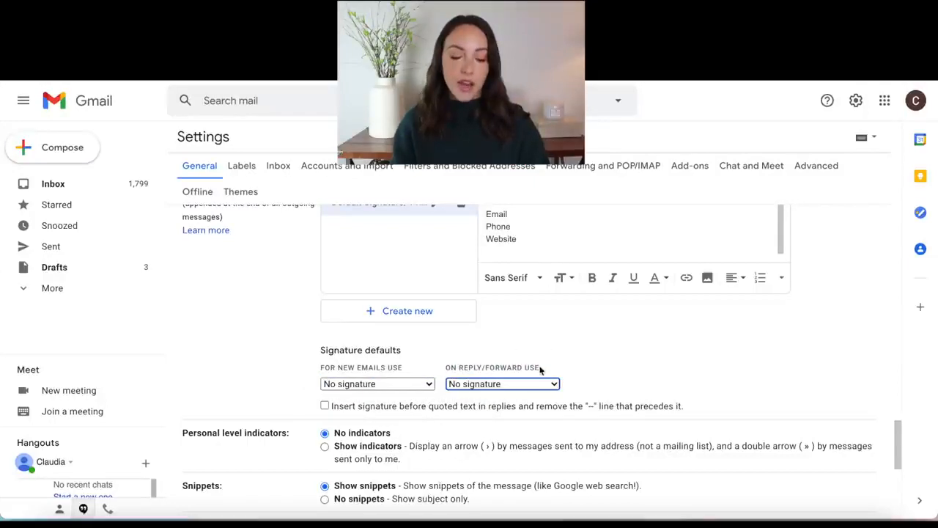
left_click(497, 390)
left_click(457, 357)
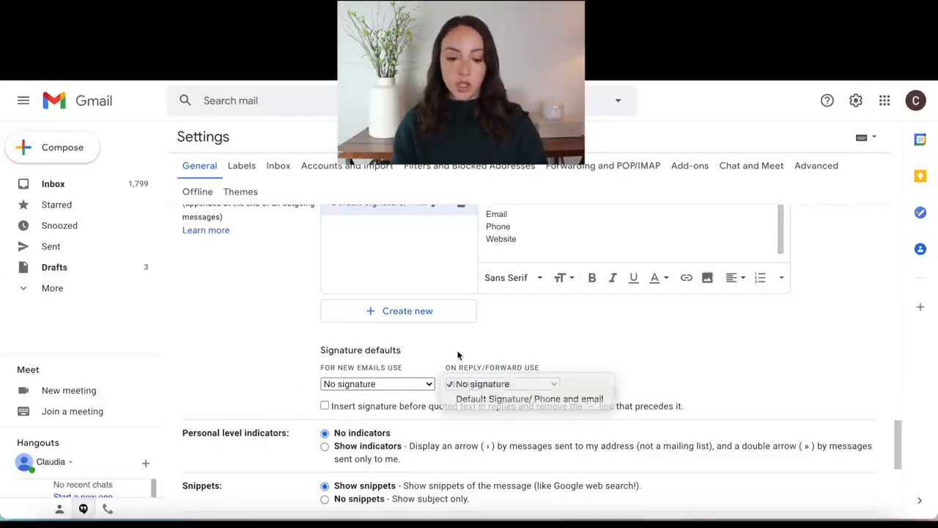
Step: Set "Default Signature/ Phone and email" as the default signature for both new emails and replies/forwards
left_click(377, 389)
left_click(378, 396)
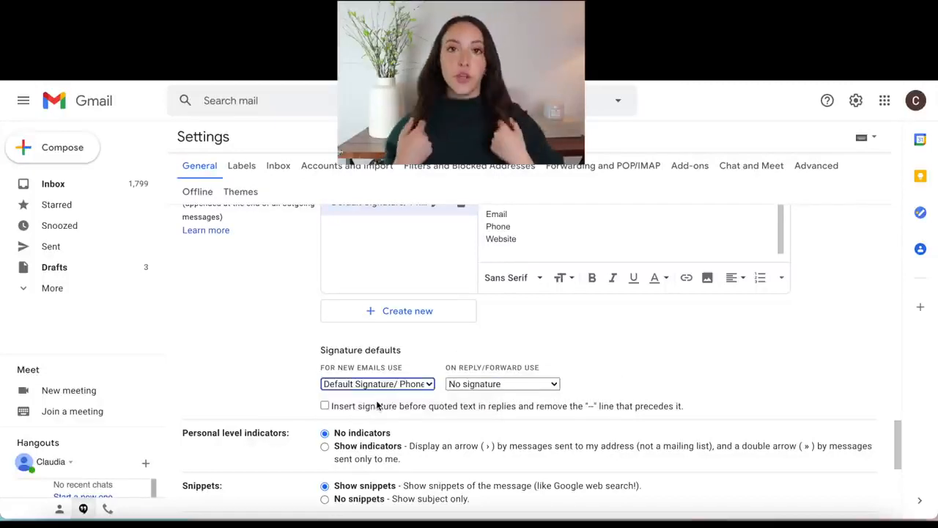
left_click(458, 384)
left_click(469, 400)
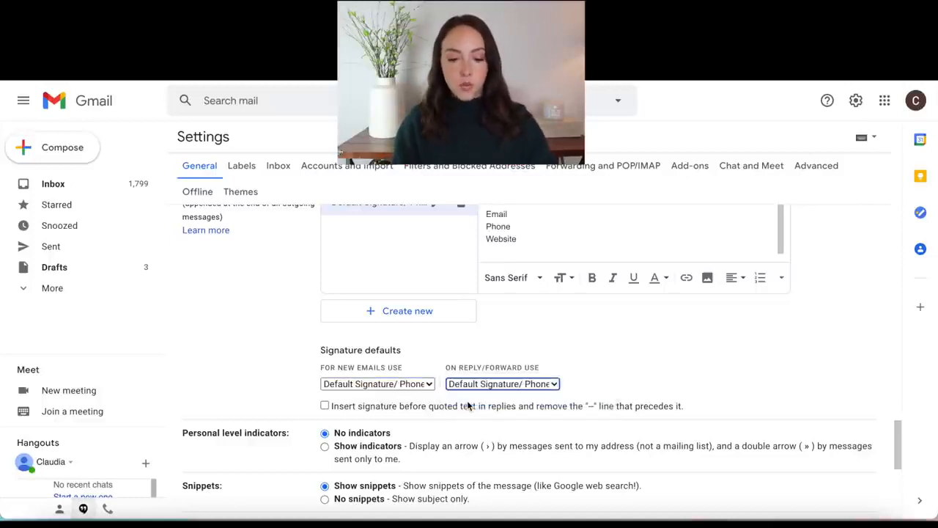
Step: Enable inserting the signature before quoted text in replies, and save the settings changes
scroll(468, 405, "down", 1)
left_click(495, 385)
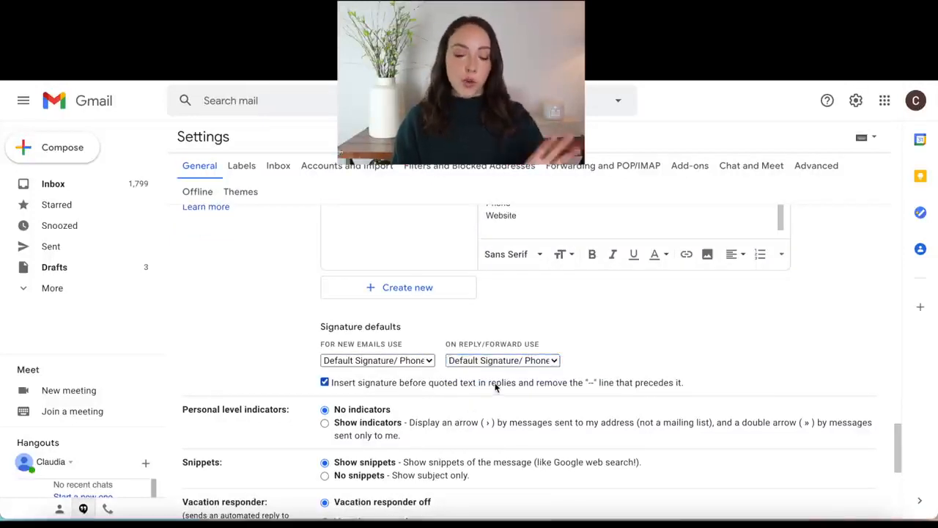
scroll(496, 387, "down", 4)
left_click(513, 452)
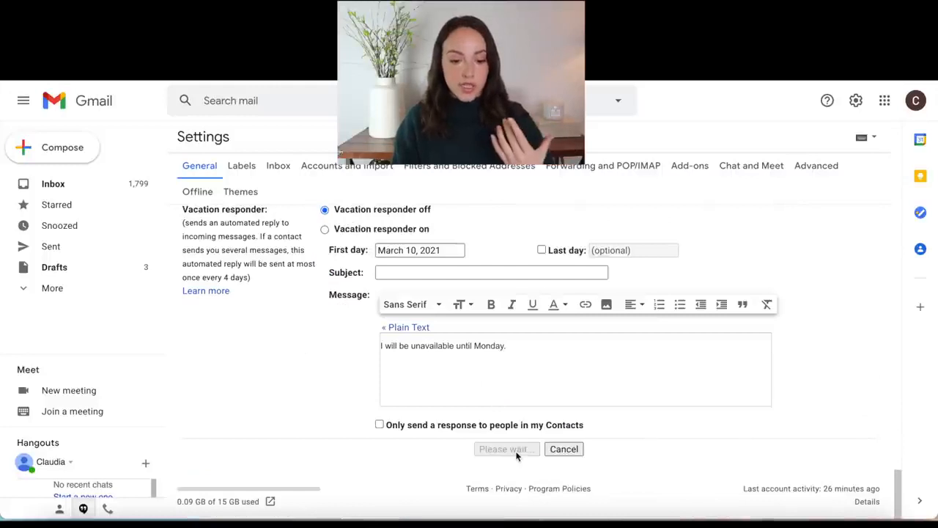
Step: Compose a test message with "Hello" above the default signature, and discard the draft
left_click(63, 149)
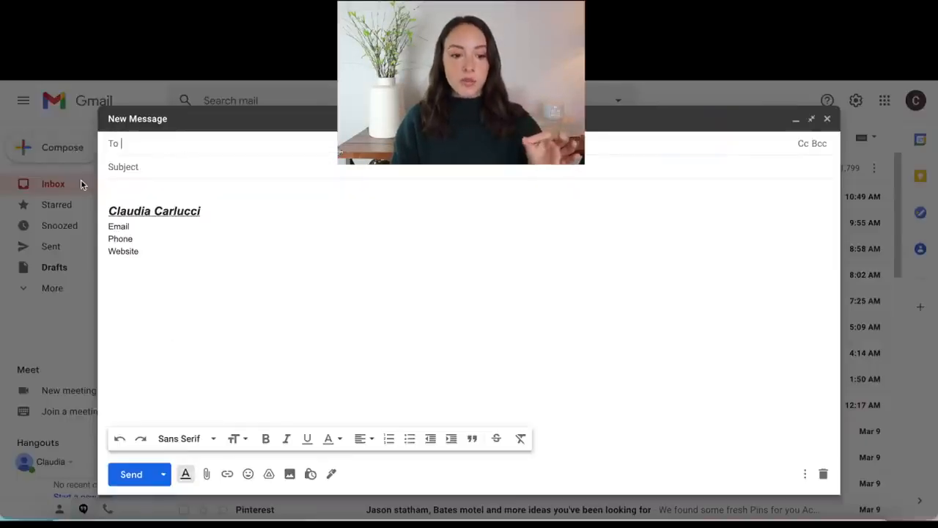
left_click(117, 193)
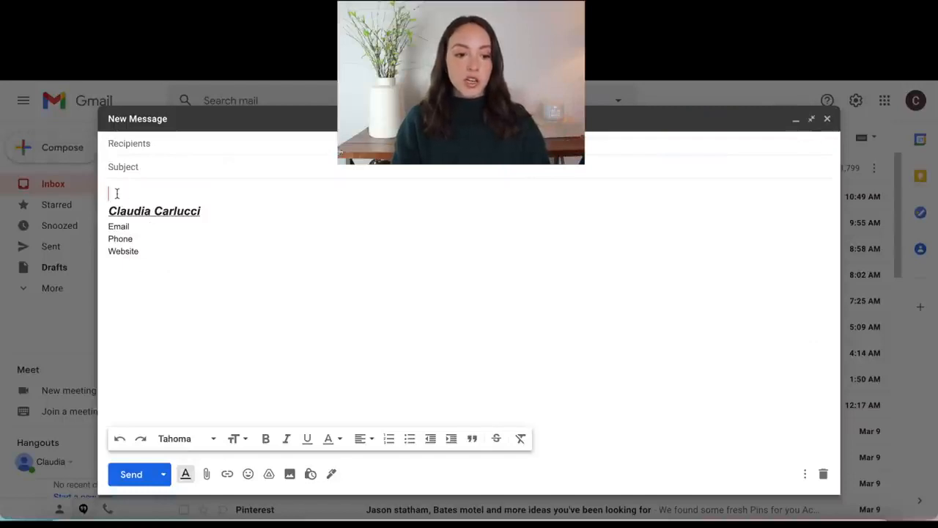
type("Hello")
key("Return")
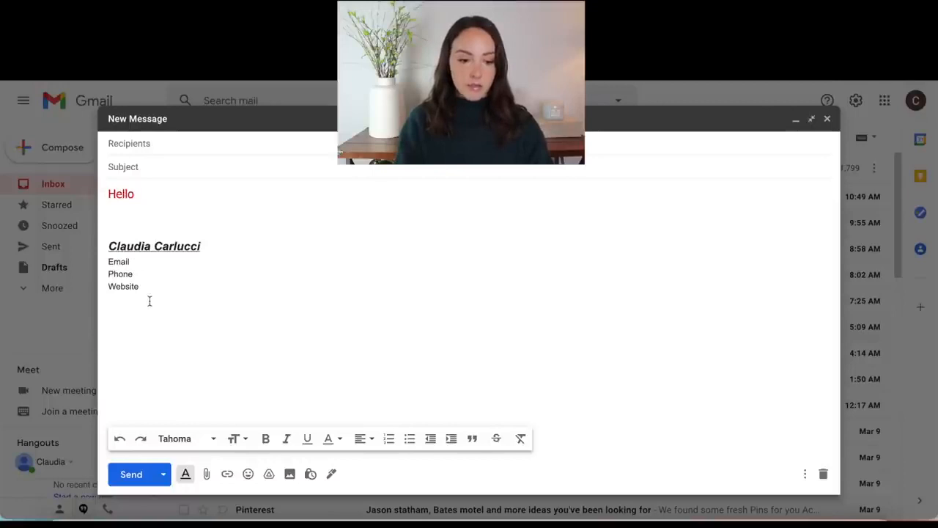
key("ctrl+shift+d")
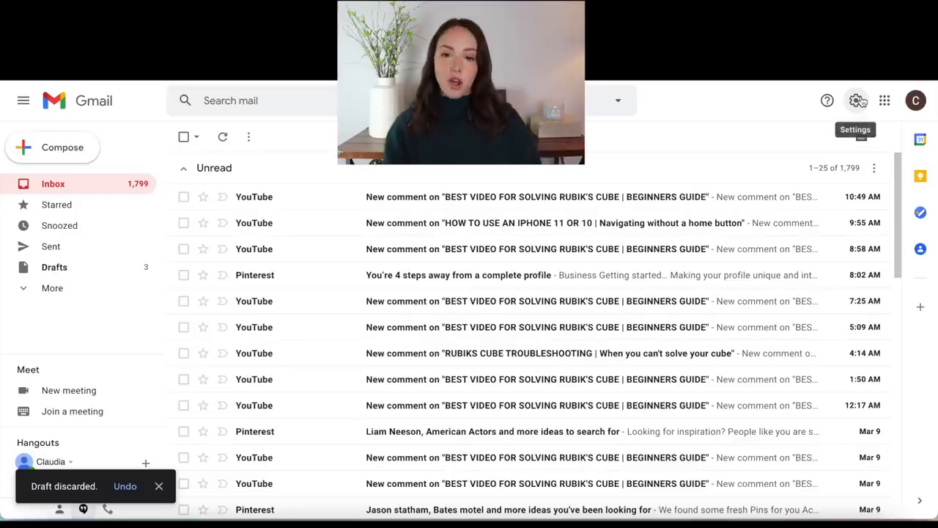
Step: Turn on the vacation responder in the general settings, leaving its optional last day disabled
left_click(859, 101)
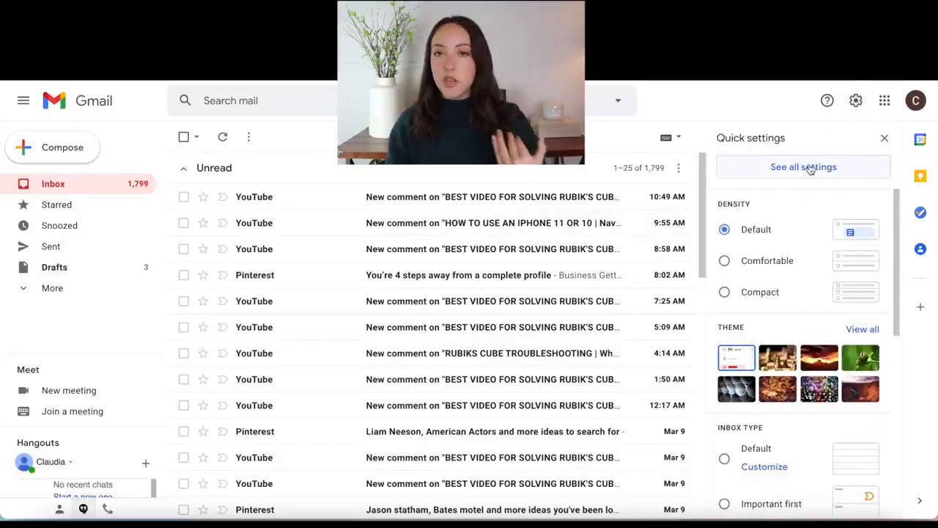
left_click(804, 167)
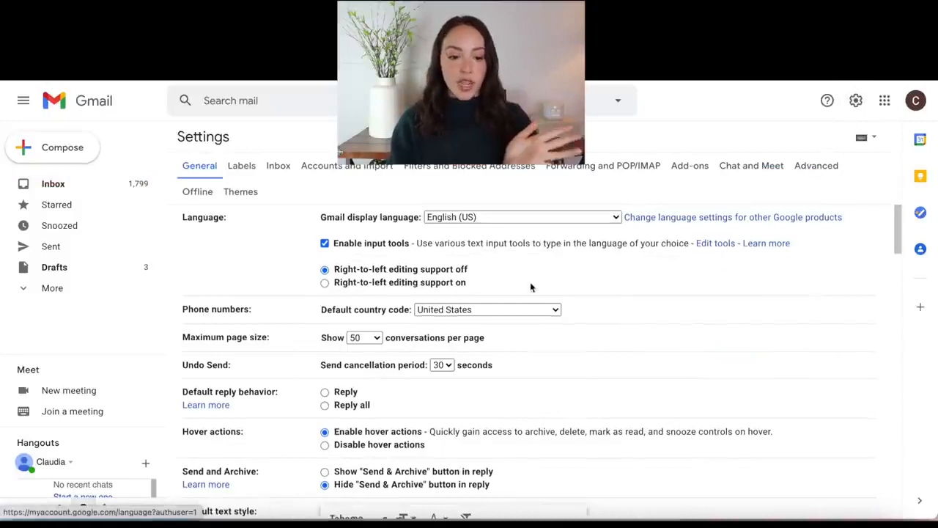
scroll(530, 286, "down", 10)
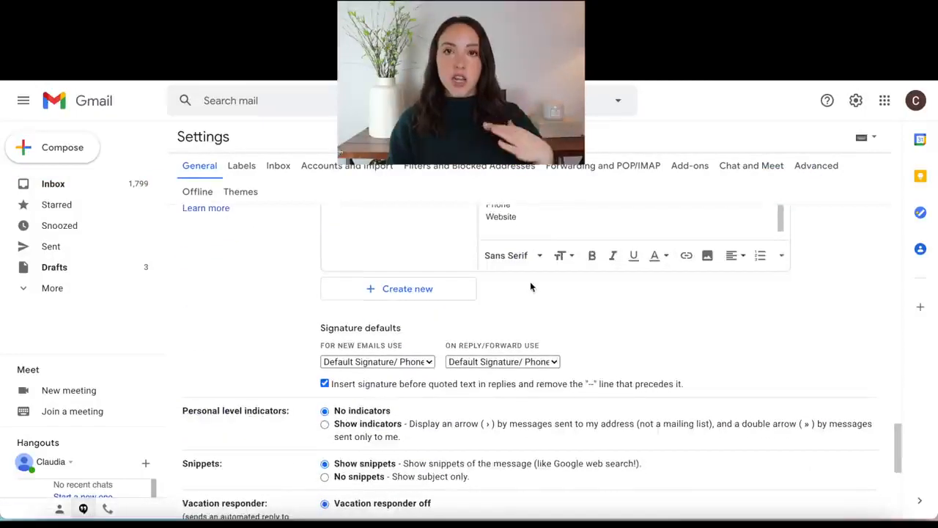
scroll(531, 275, "down", 5)
scroll(535, 262, "up", 1)
scroll(535, 262, "down", 1)
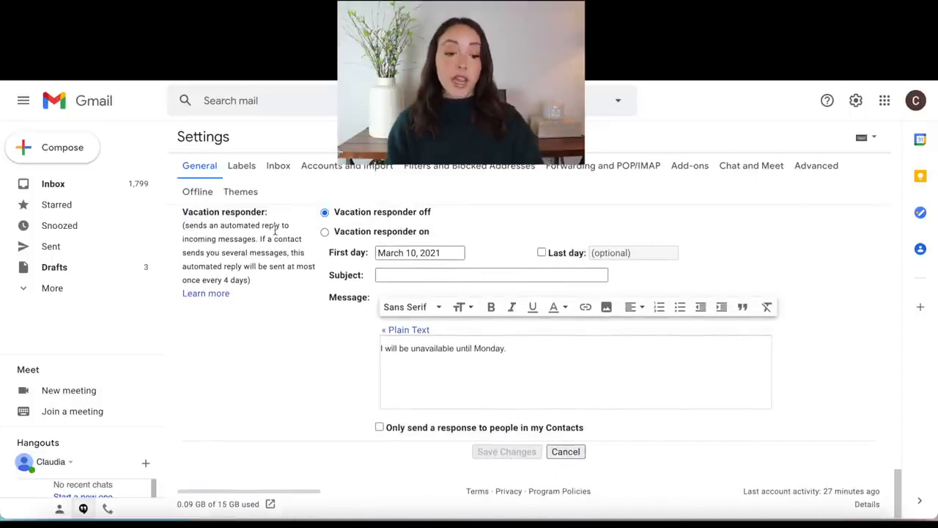
left_click(325, 233)
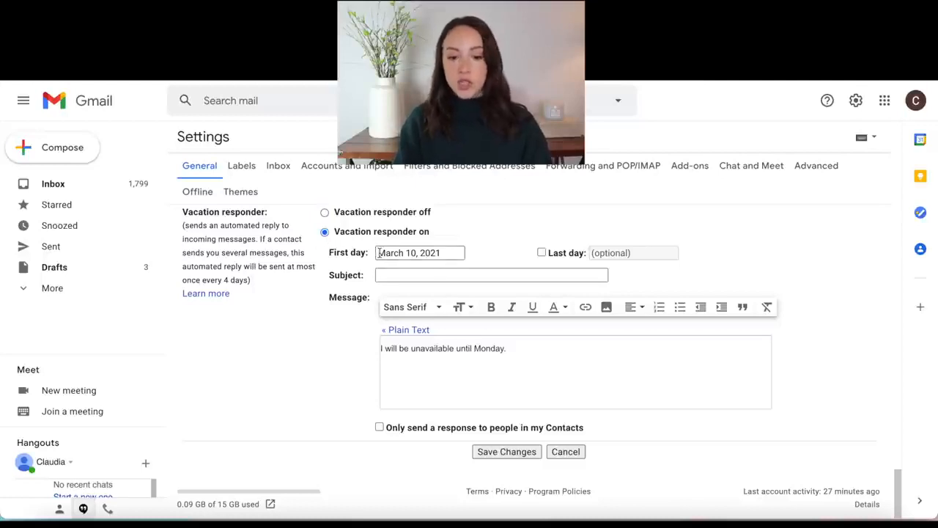
left_click(541, 254)
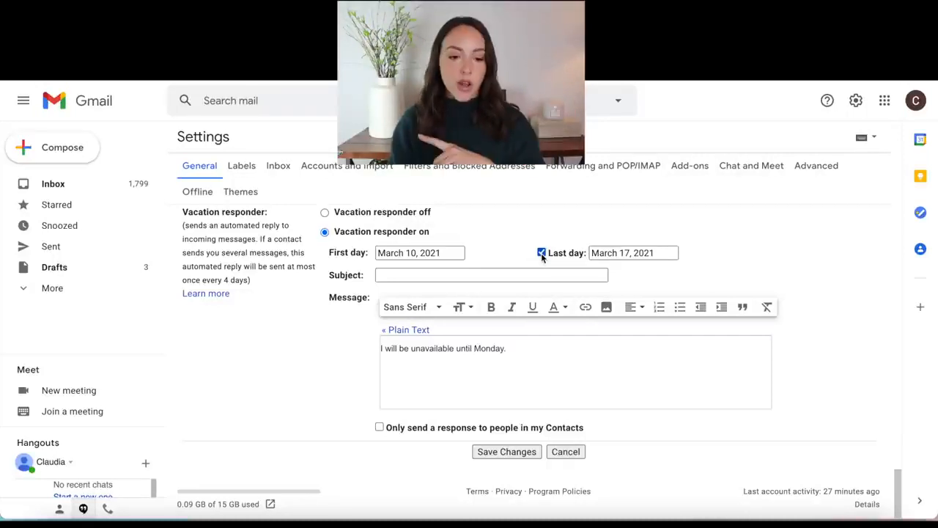
left_click(542, 254)
Step: Save the vacation responder with the subject "Out of Office", and end it from the inbox banner
left_click(467, 274)
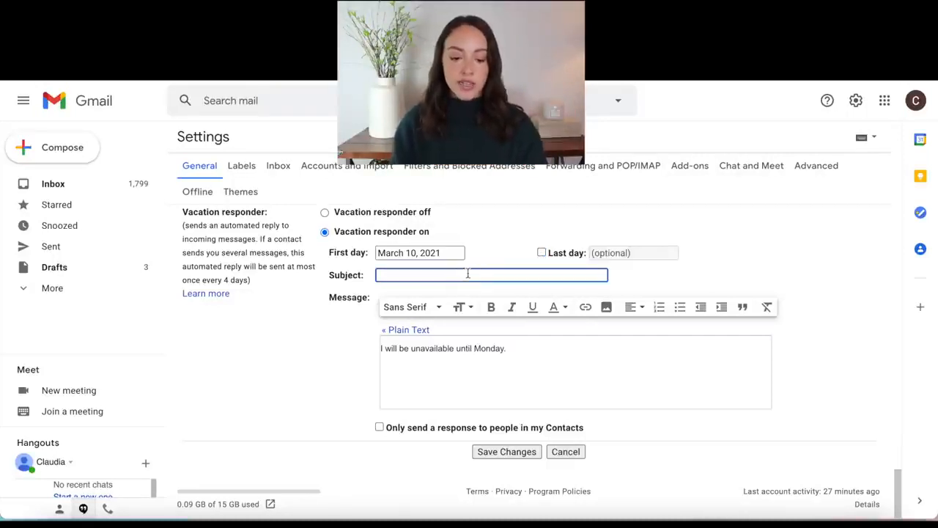
type("Out of Office")
key("Tab")
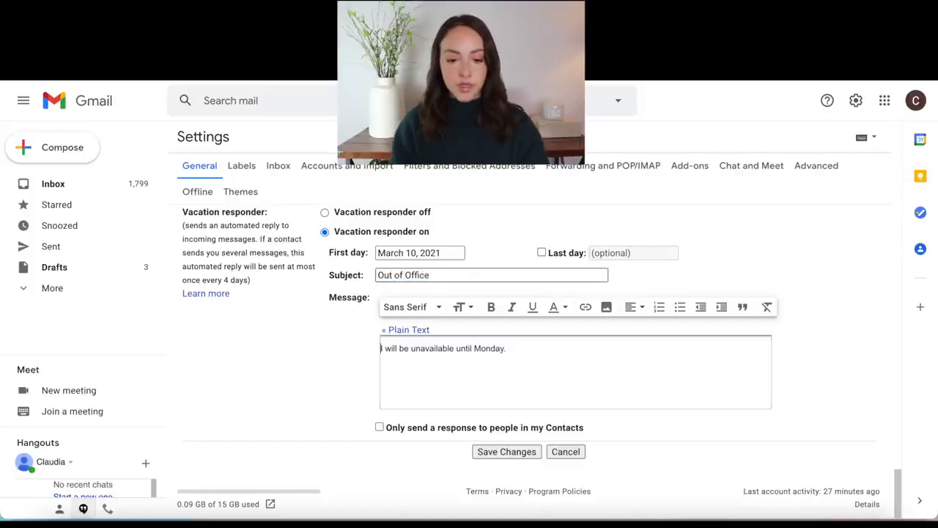
left_click(505, 455)
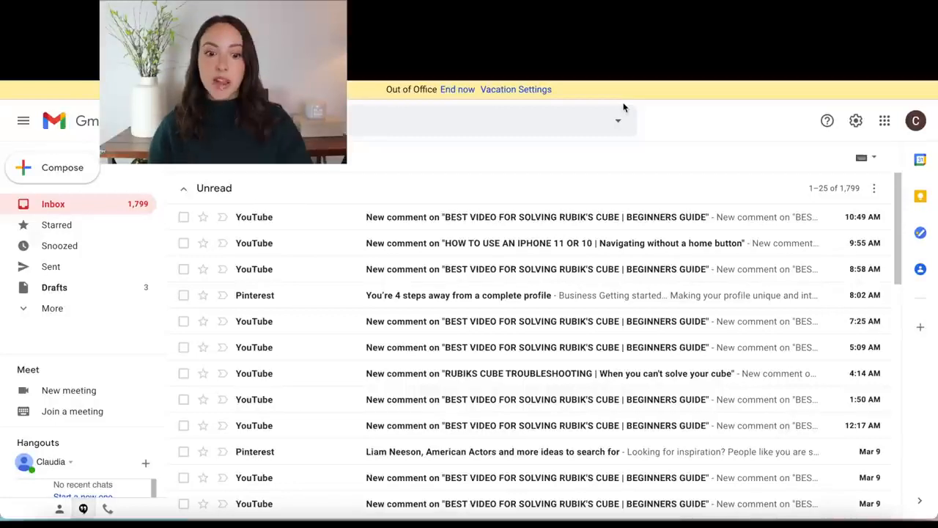
left_click(456, 89)
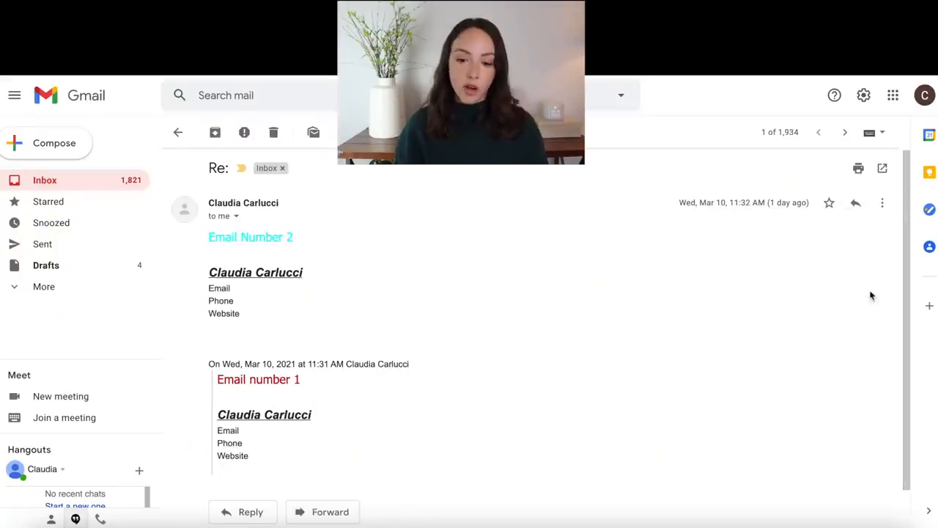
Step: Start forwarding the open "Email Number 2" message and review the quoted thread in the draft
left_click(882, 203)
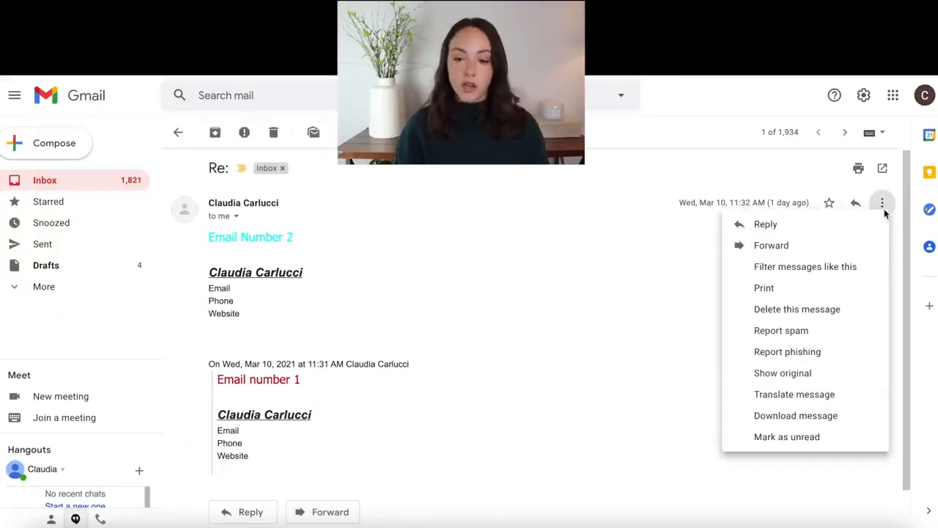
left_click(856, 246)
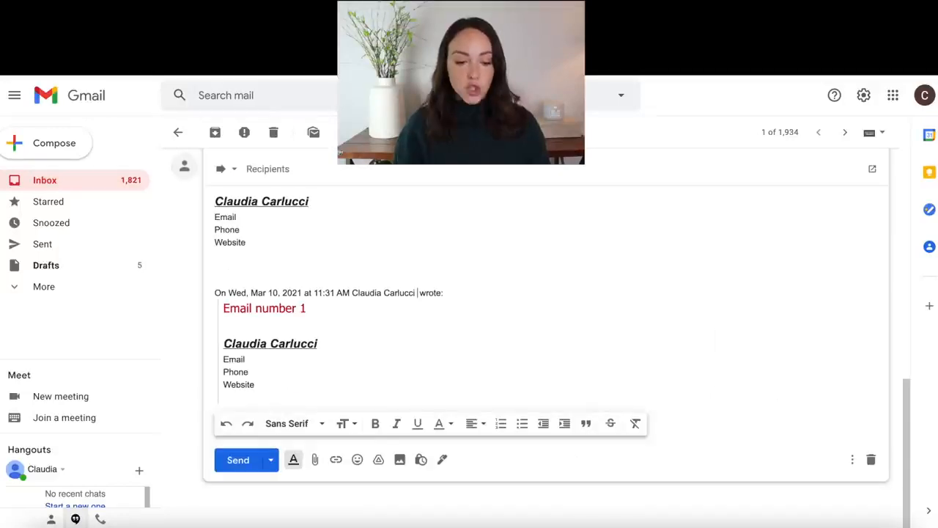
scroll(513, 308, "up", 5)
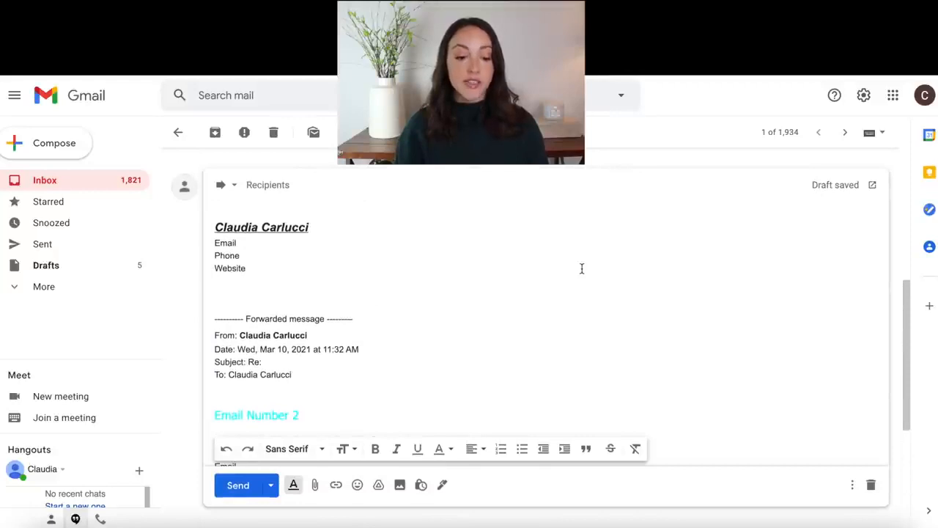
scroll(582, 268, "down", 1)
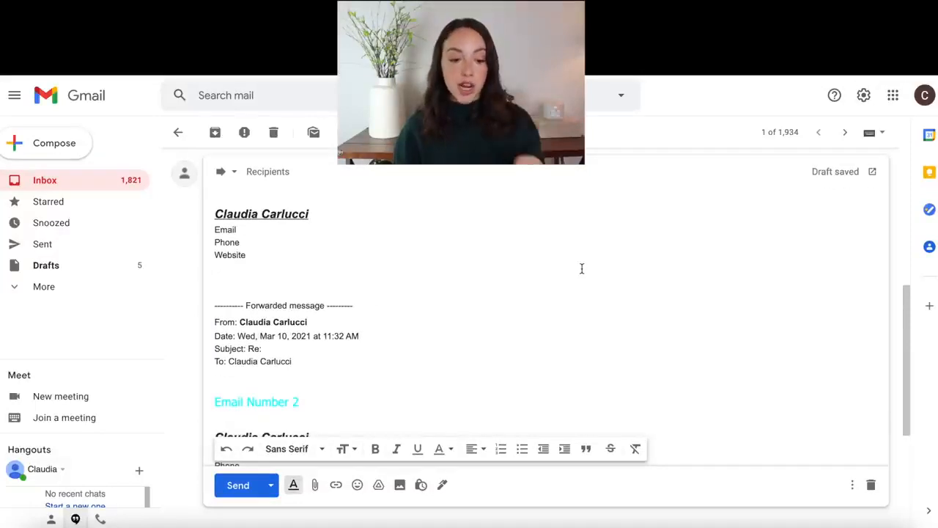
scroll(582, 269, "down", 3)
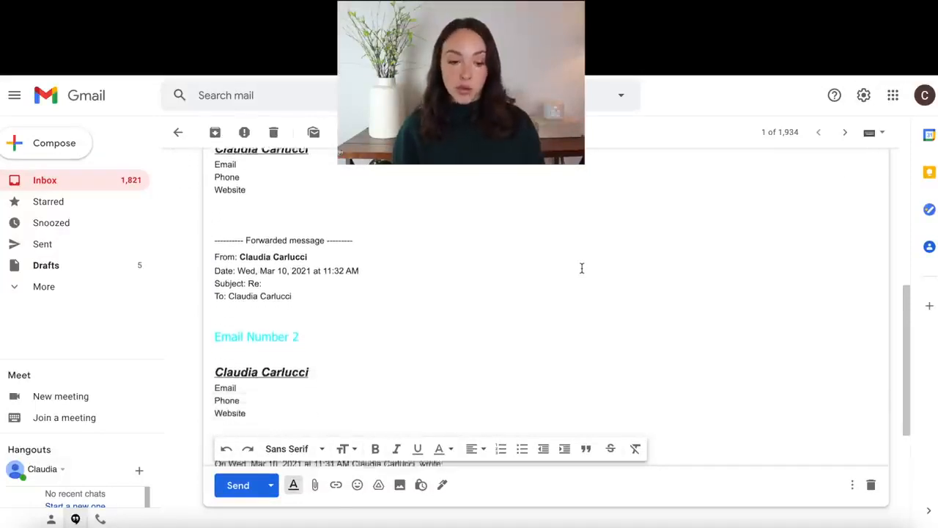
scroll(582, 268, "down", 5)
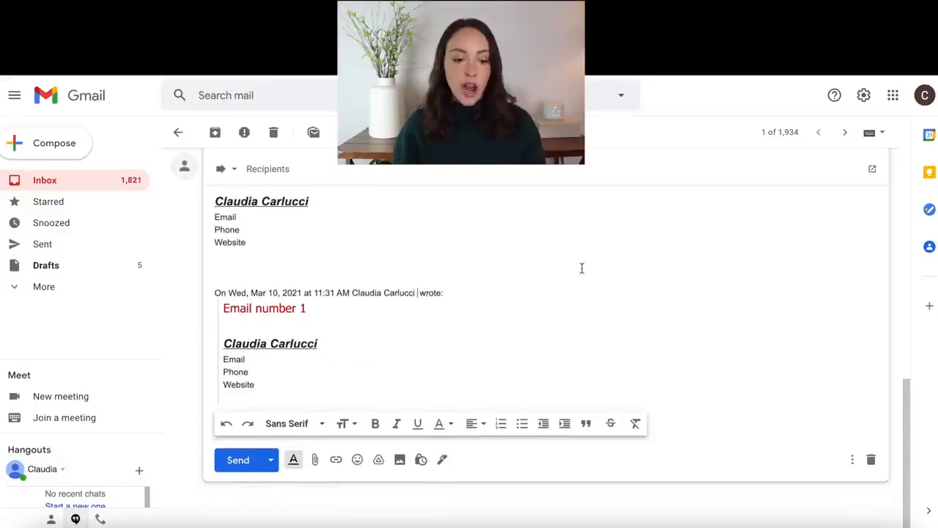
scroll(583, 268, "up", 4)
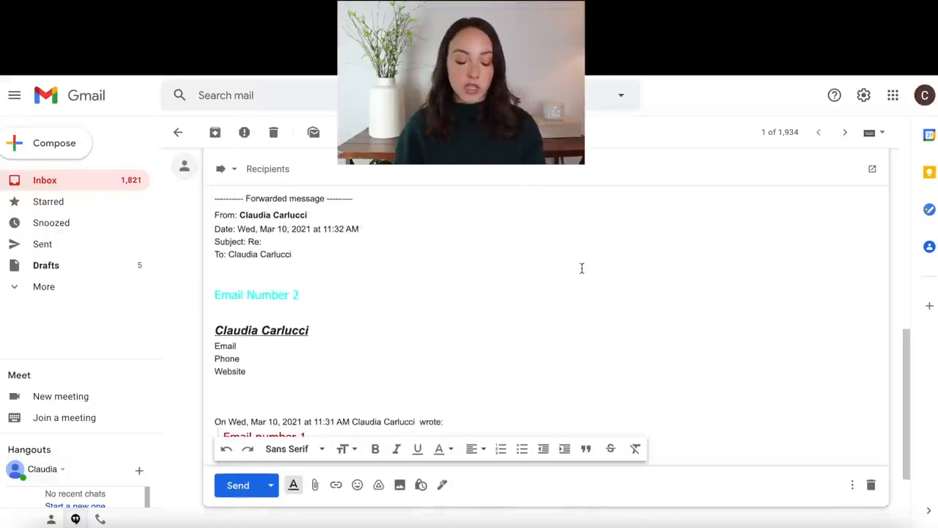
scroll(582, 268, "down", 3)
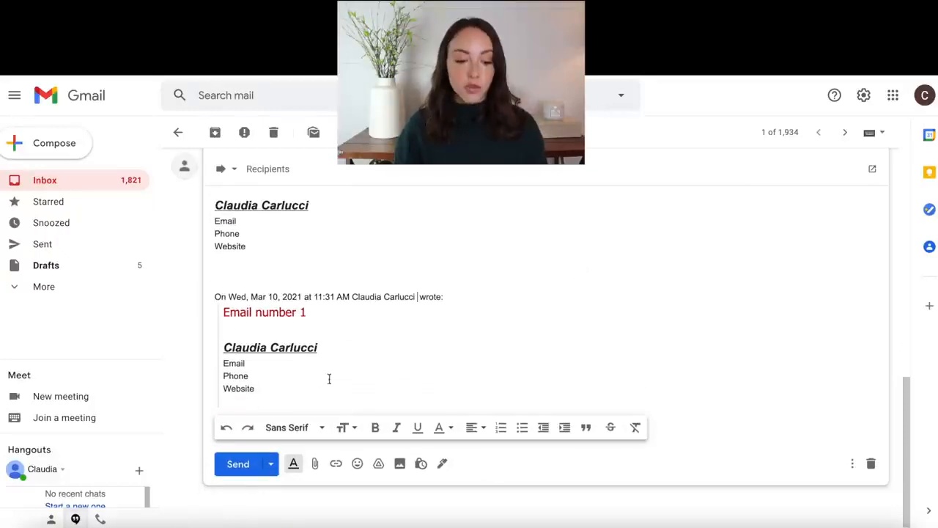
Step: Delete the quoted "Email number 1" message, including its signature and "wrote" line, from the forward draft
left_click_drag(280, 400, 210, 272)
key("BackSpace")
key("BackSpace")
key("BackSpace")
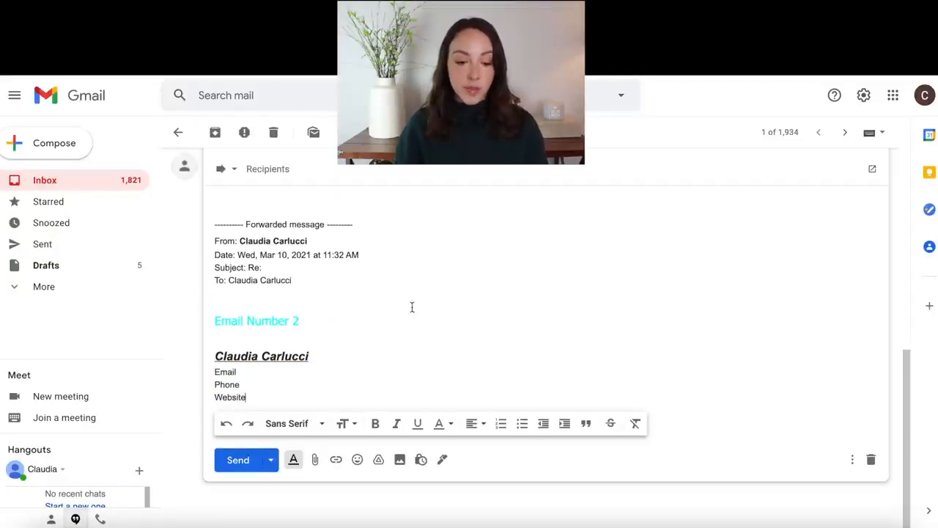
Step: Remove the From, Date, Subject and To details beneath the "Forwarded message" line
scroll(412, 307, "up", 2)
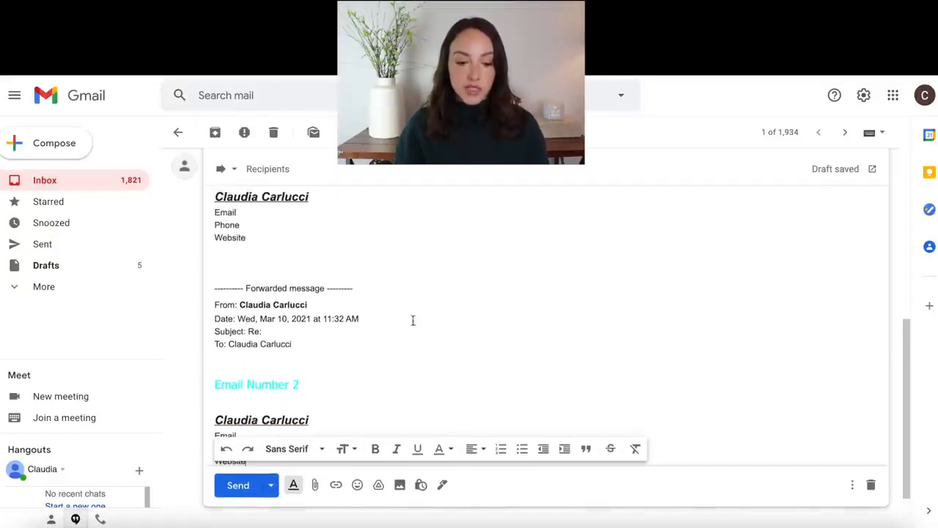
left_click_drag(320, 342, 210, 308)
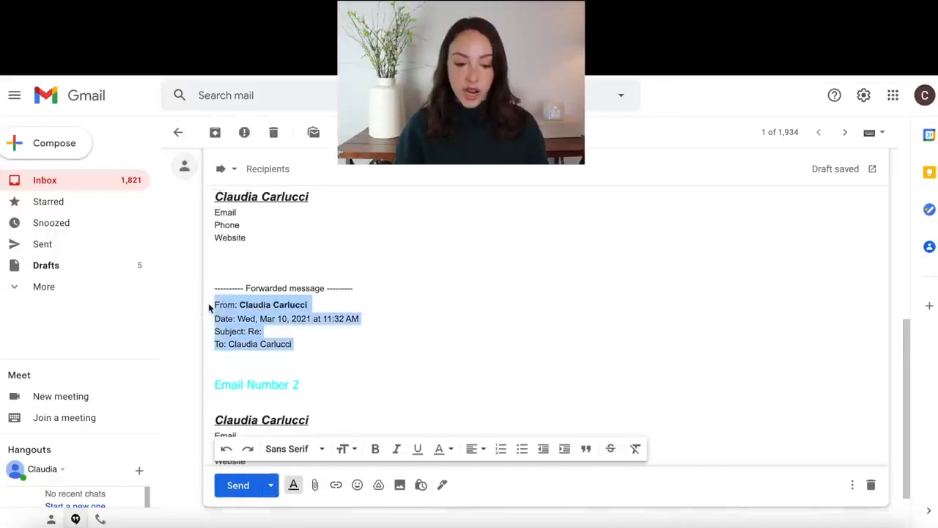
key("BackSpace")
key("BackSpace")
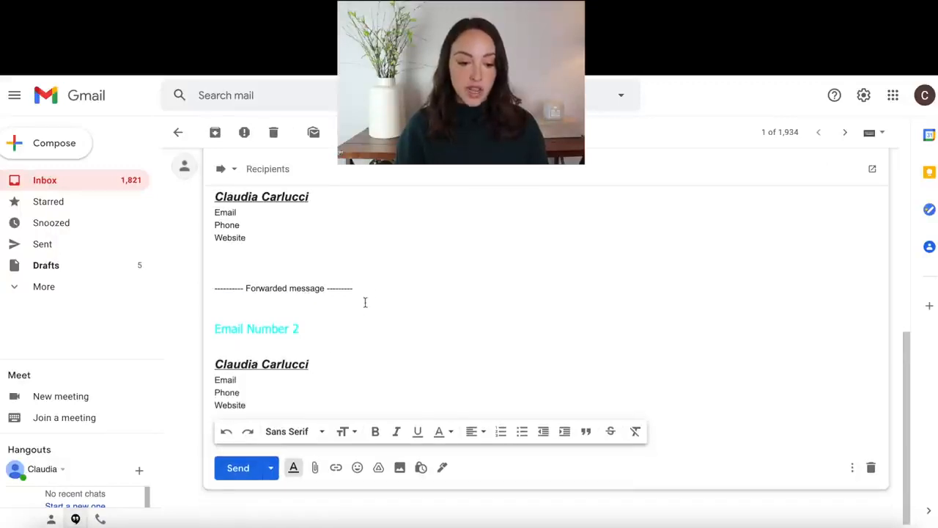
Step: Delete the "Forwarded message" line and the extra blank lines above "Email Number 2" in the draft
left_click(239, 276)
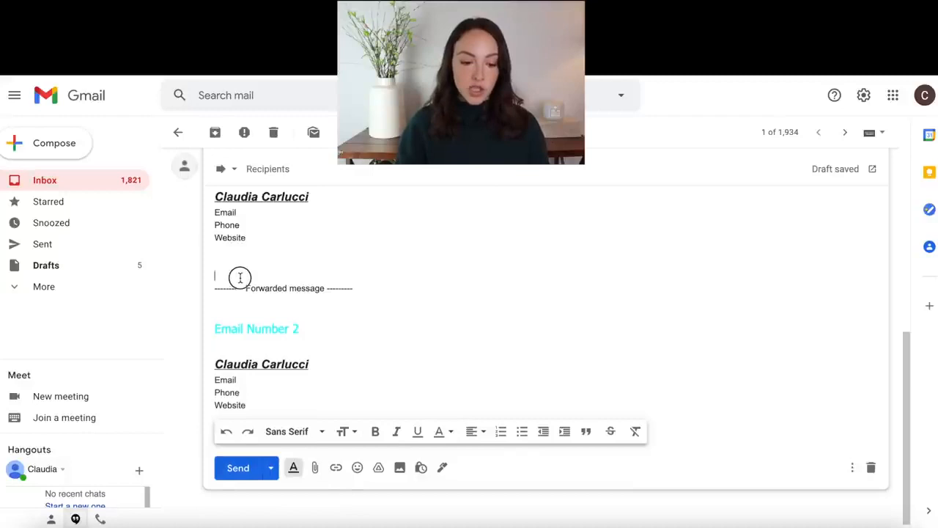
left_click(229, 365)
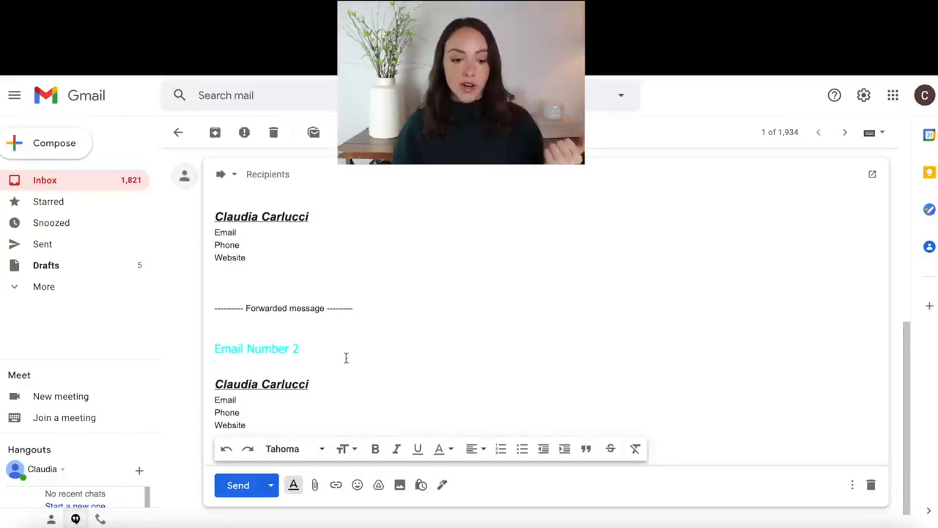
left_click_drag(379, 295, 207, 292)
key("BackSpace")
key("BackSpace")
key("BackSpace")
key("BackSpace")
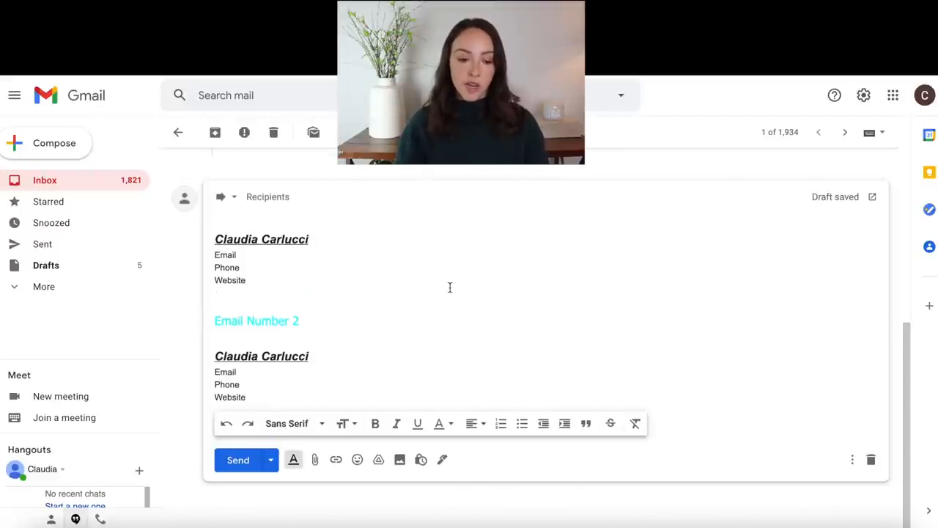
Step: Attach "Screen Shot 2021-03-10 at 10.42.59 PM.png" to the forward draft, and remove the attachment
left_click(315, 460)
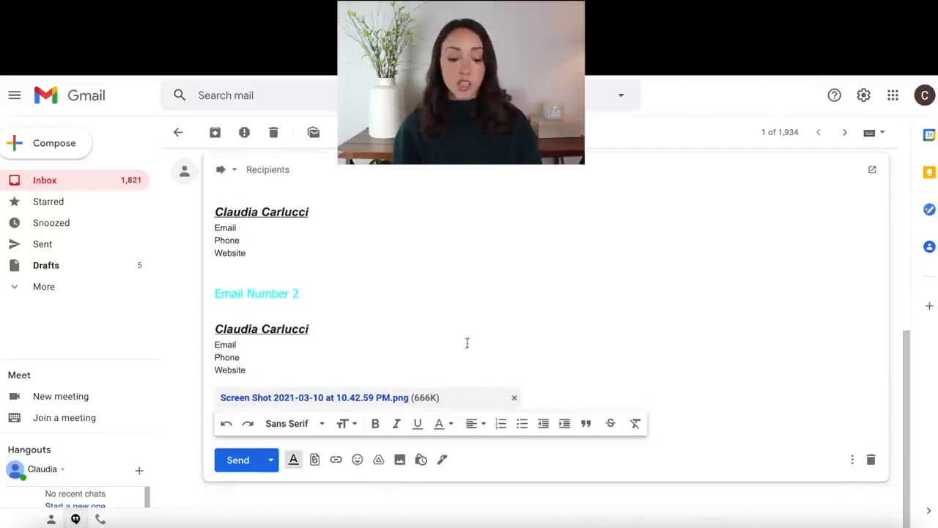
left_click(515, 401)
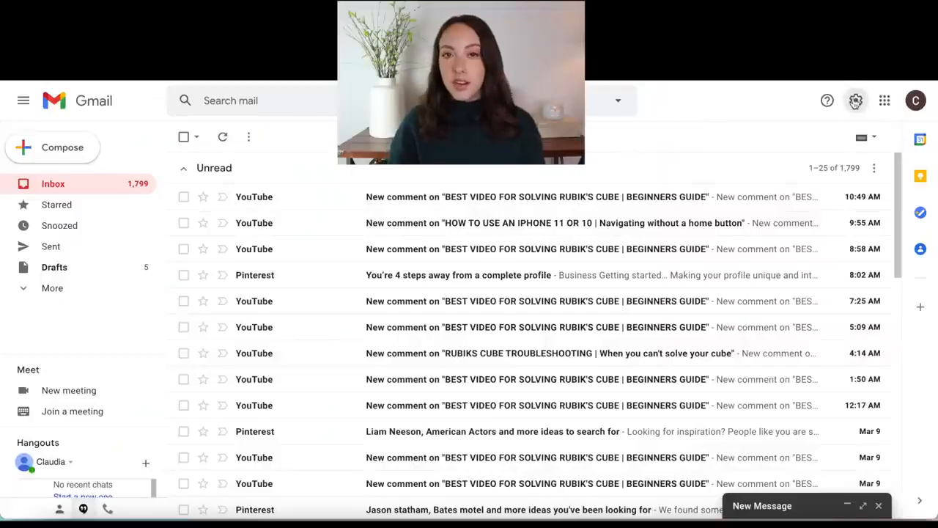
Step: Set the inbox type to Default in the quick settings and look through the emails in the Primary category
left_click(856, 100)
scroll(810, 393, "down", 4)
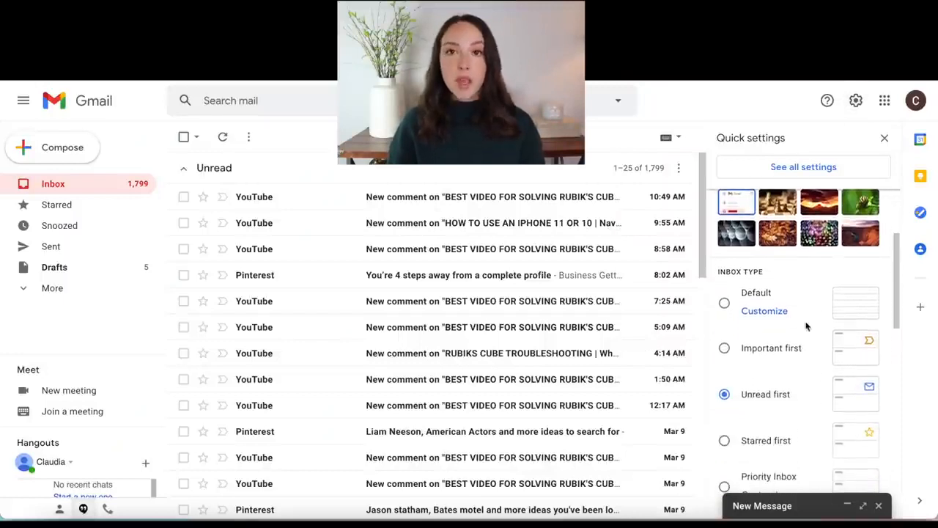
scroll(807, 326, "down", 1)
left_click(725, 288)
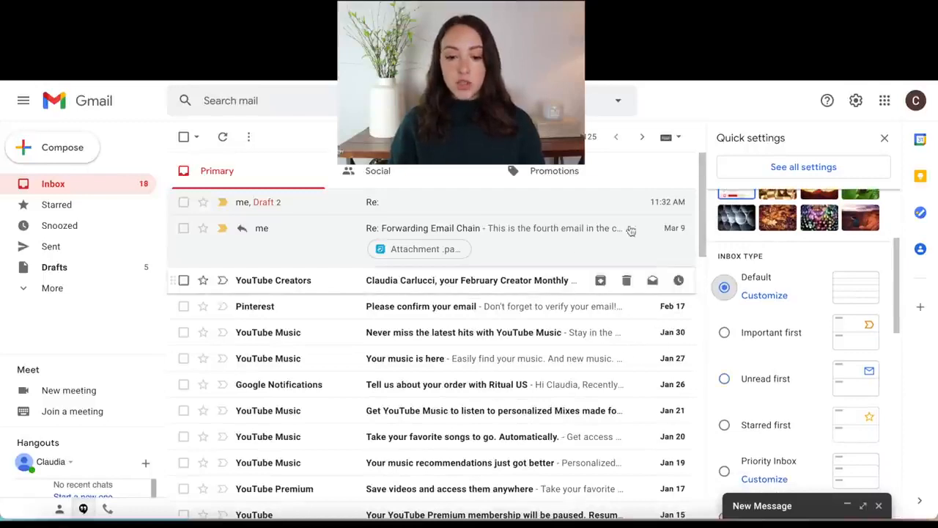
scroll(623, 252, "down", 1)
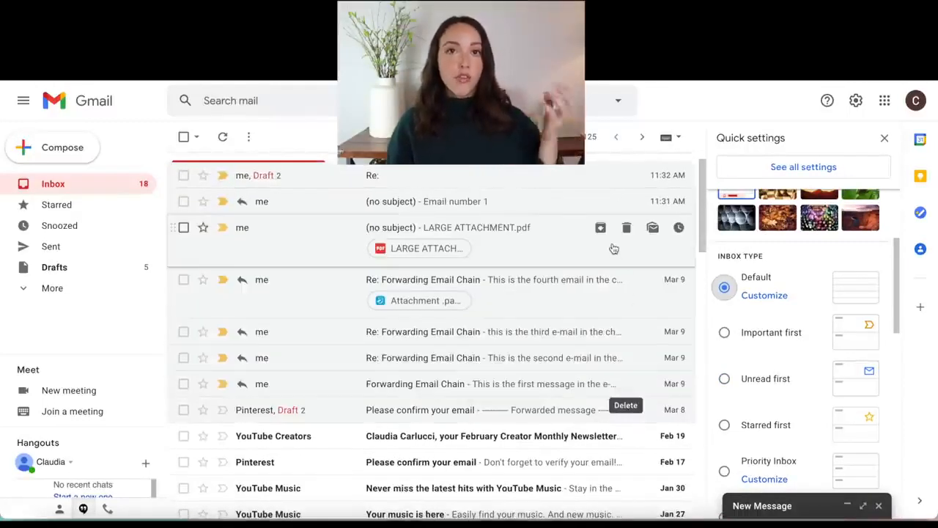
scroll(503, 293, "up", 1)
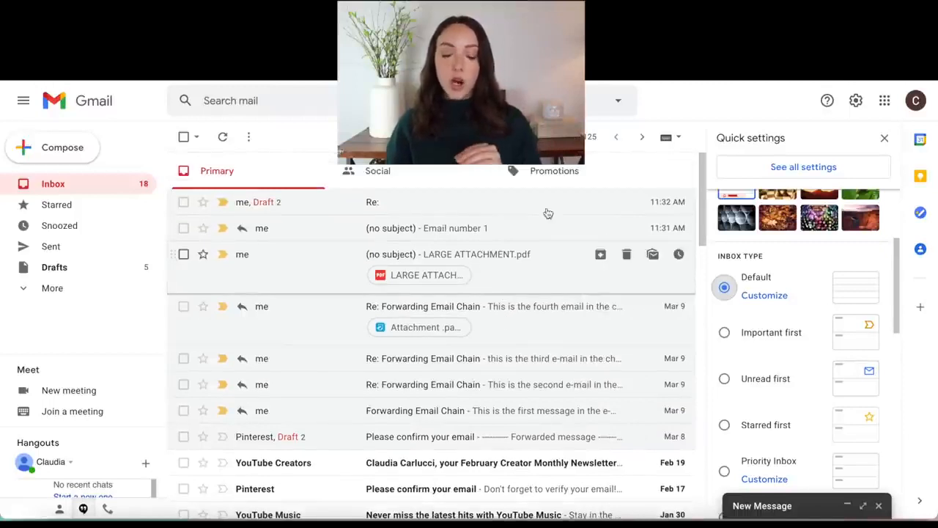
scroll(521, 329, "down", 2)
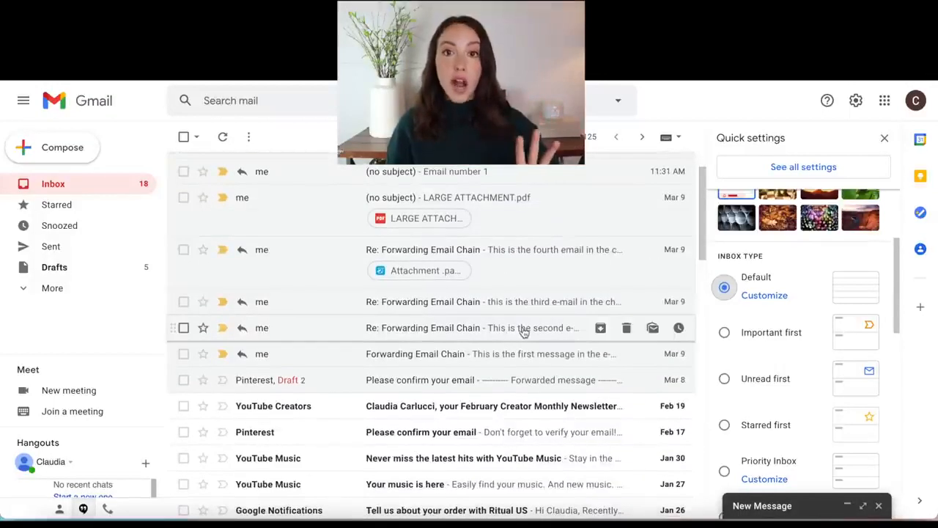
Step: Set the inbox type to Unread first, close the quick settings, and look through the Unread and Everything else sections
scroll(747, 340, "down", 2)
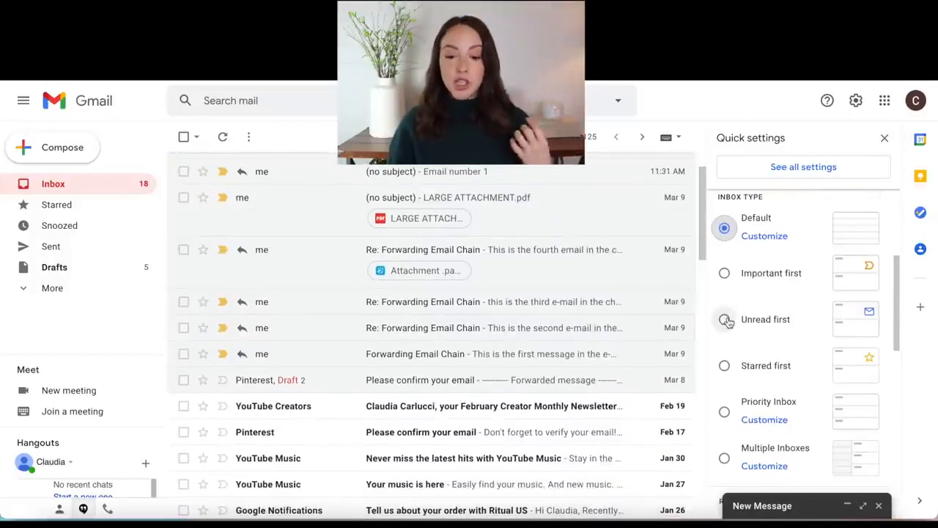
left_click(726, 323)
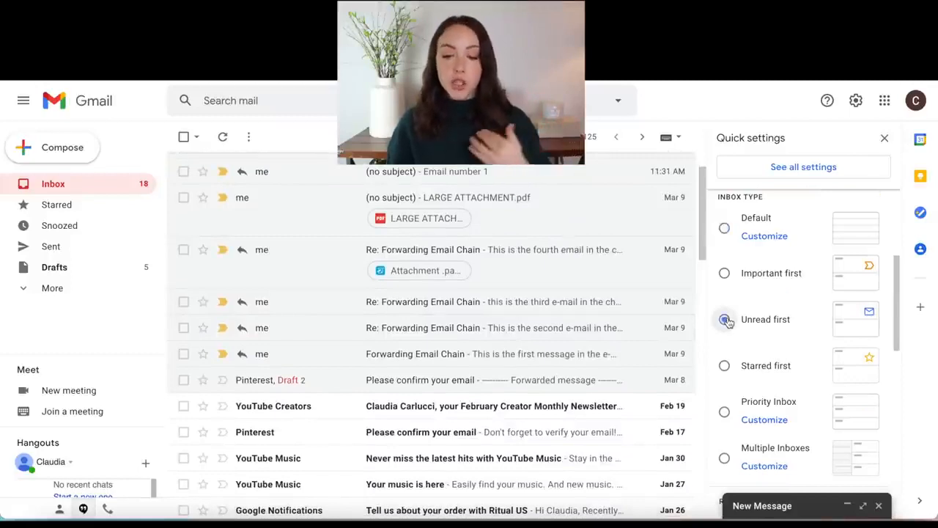
scroll(525, 355, "down", 5)
scroll(525, 355, "down", 3)
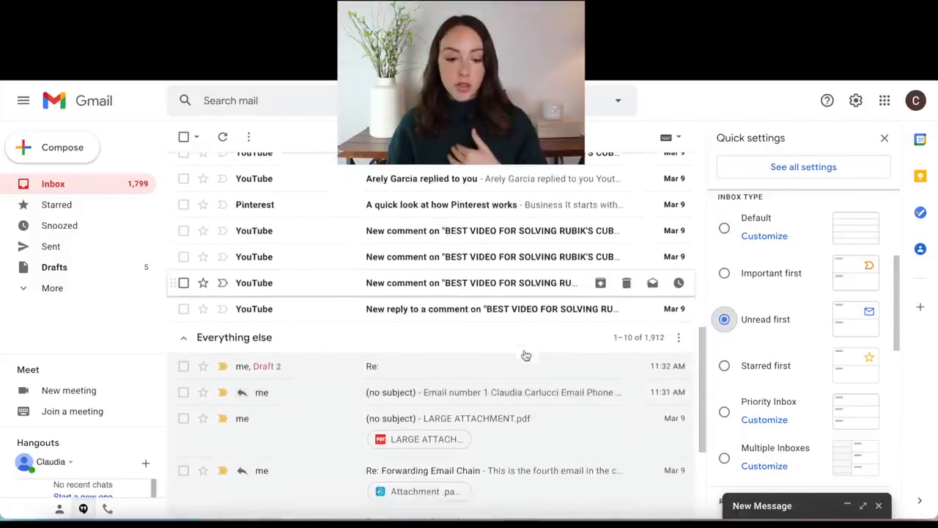
left_click(885, 139)
scroll(680, 373, "up", 5)
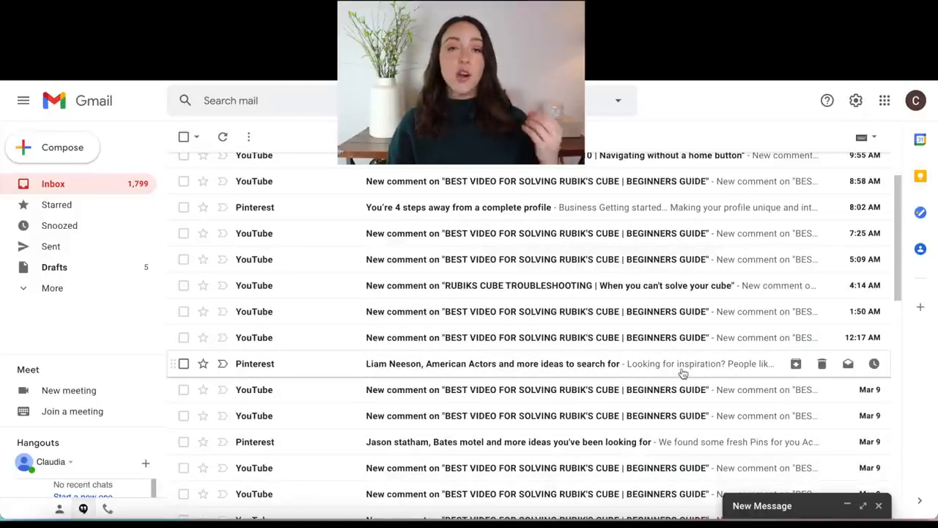
scroll(678, 363, "up", 2)
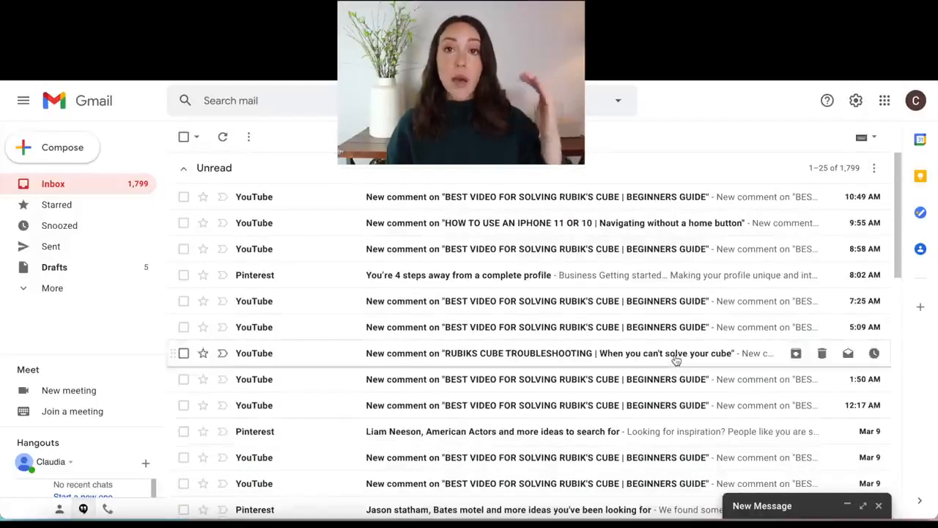
scroll(675, 360, "down", 7)
scroll(678, 346, "down", 3)
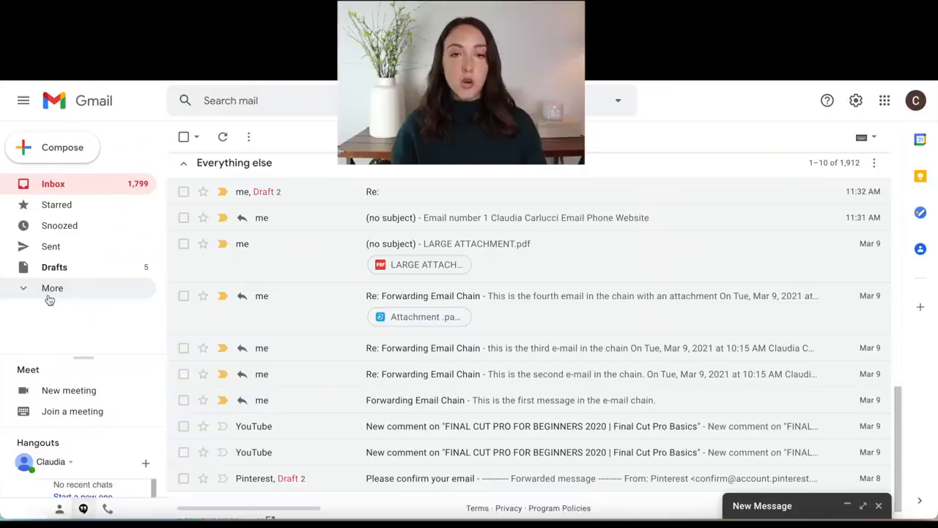
Step: Expand the mailbox folder list to show the additional folders and open the Trash folder
left_click(48, 293)
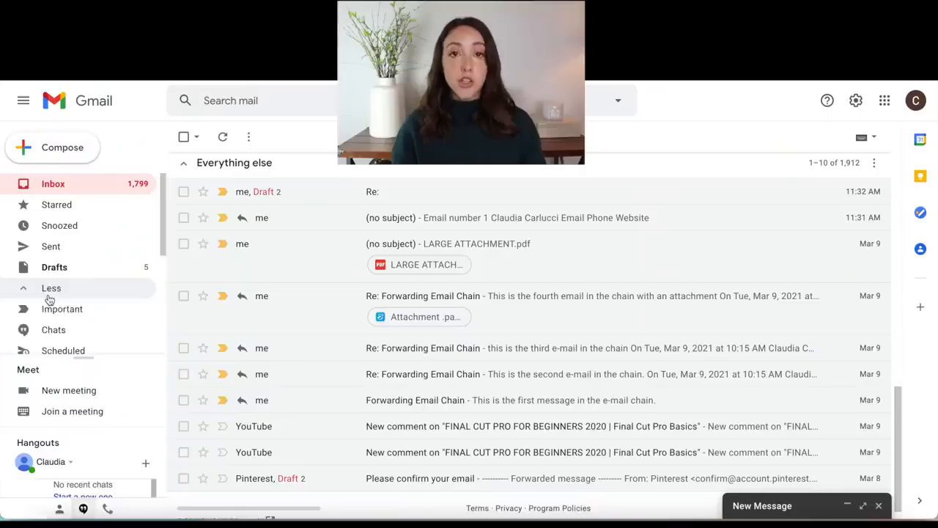
left_click(19, 291)
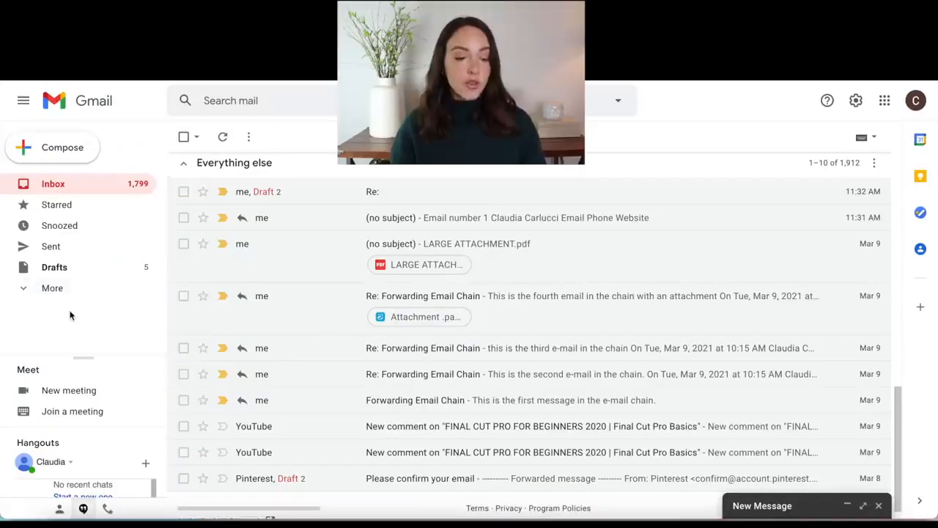
left_click(25, 291)
scroll(51, 293, "down", 4)
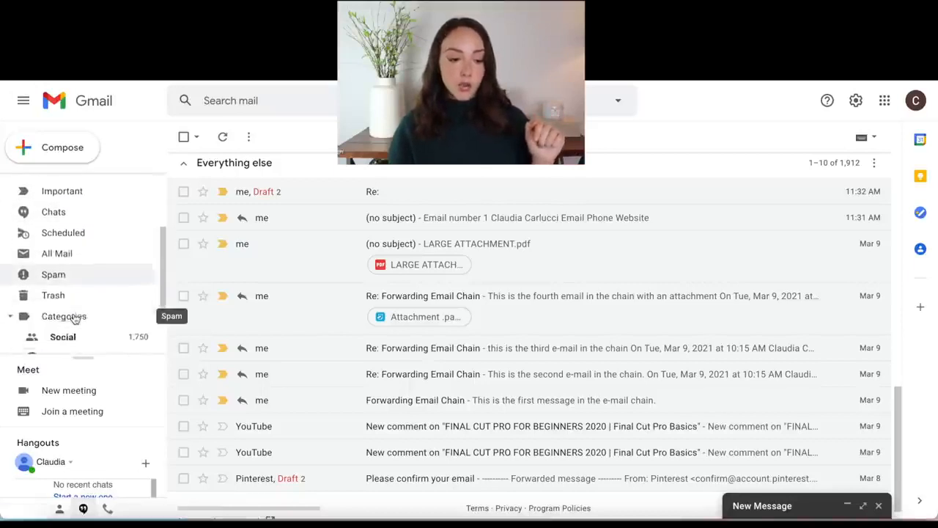
left_click(51, 275)
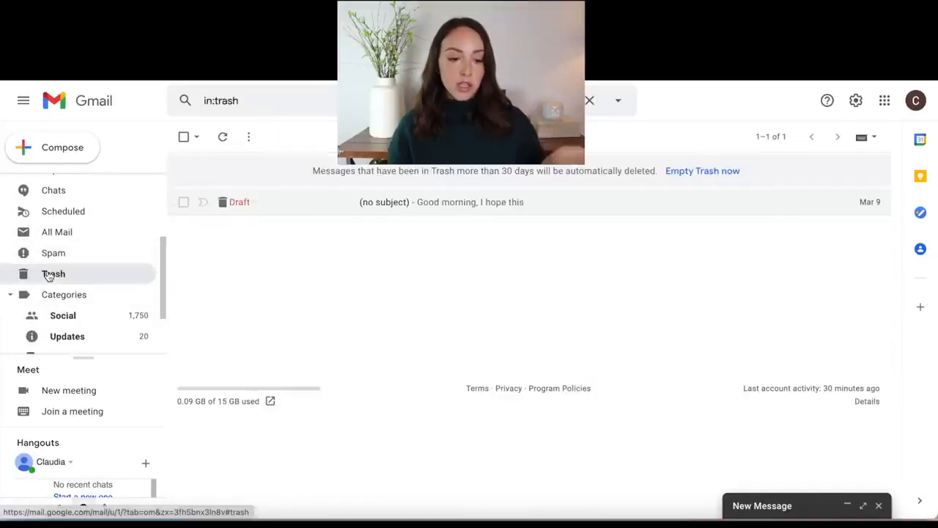